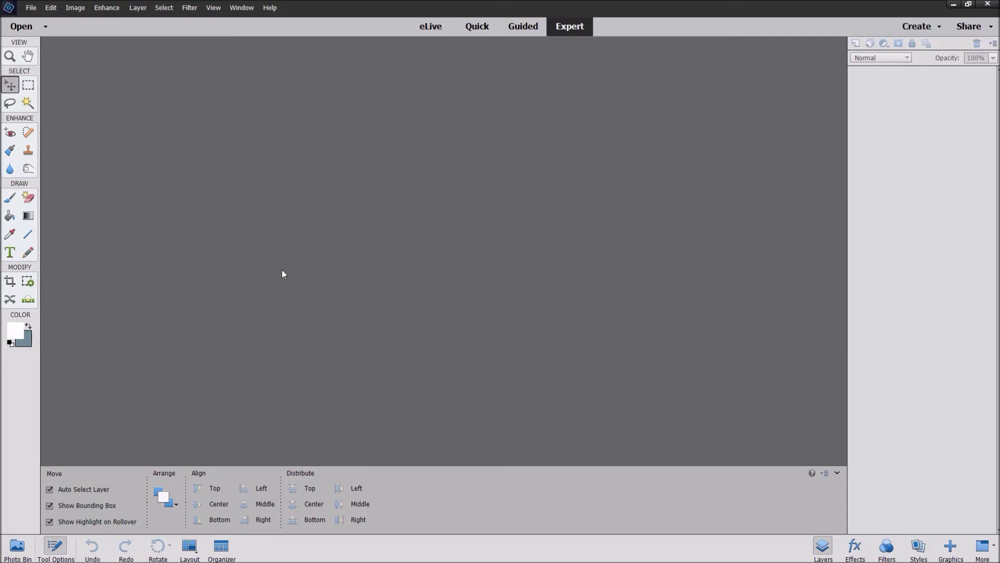
Create a blank US Letter document, 8.5 × 11 in at 300 ppi, with a white background
{"action": "left_click", "coordinate": [36, 10]}
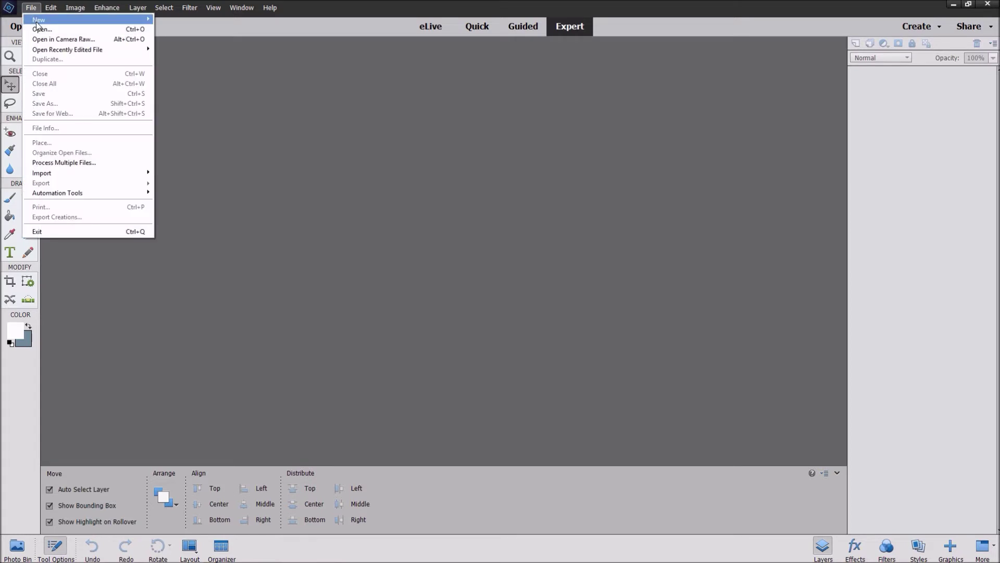
{"action": "mouse_move", "coordinate": [38, 21]}
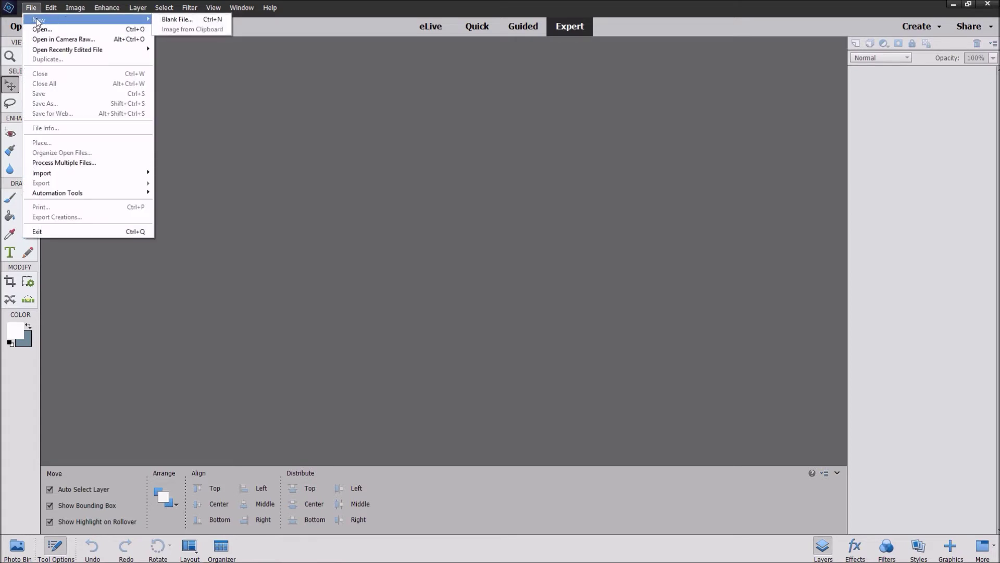
{"action": "left_click", "coordinate": [174, 19]}
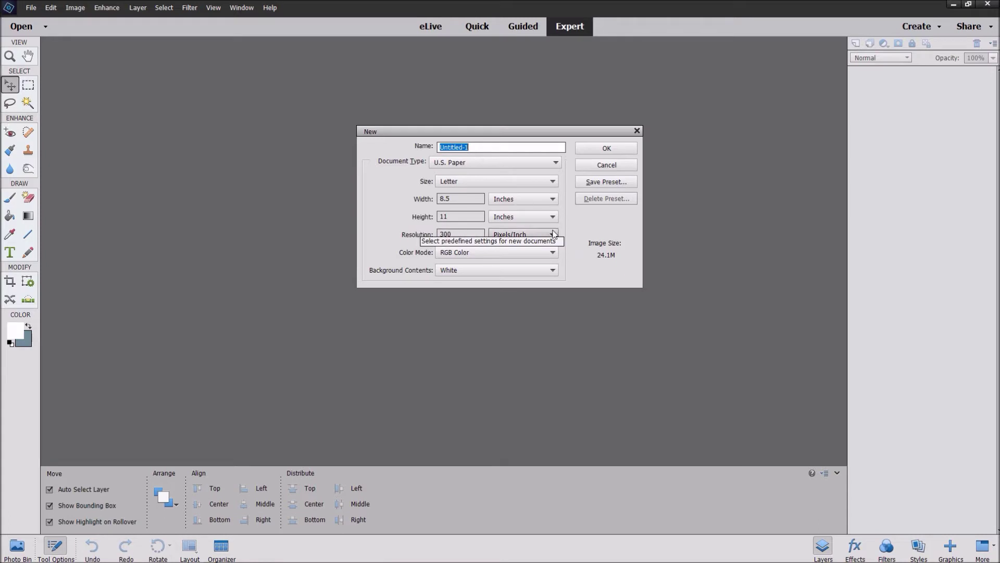
{"action": "left_click", "coordinate": [619, 148]}
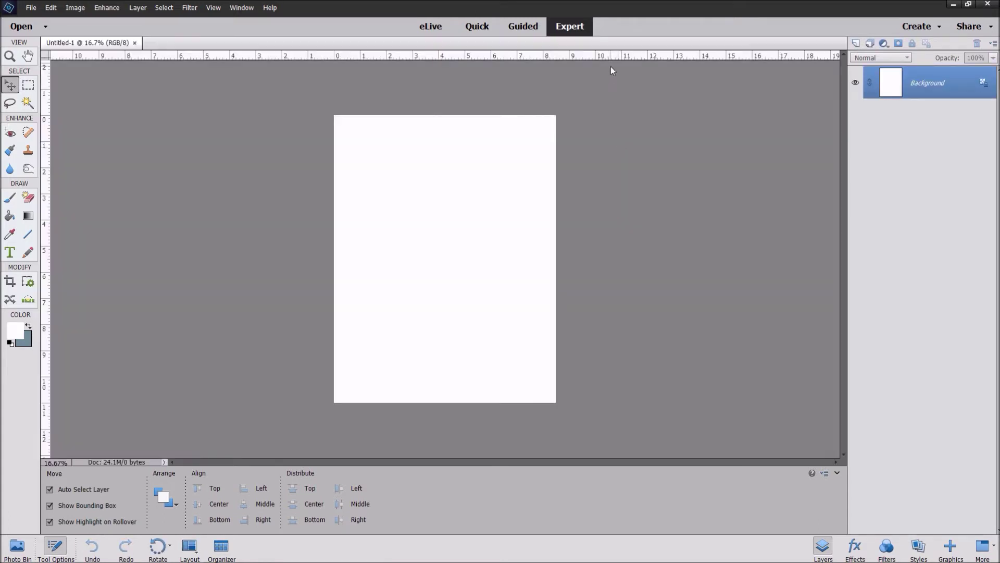
Open Clipart2, JanDieCuts, DigiStampJan, no color digis and Vellum1 from the January folder together
{"action": "left_click", "coordinate": [31, 7]}
{"action": "left_click", "coordinate": [44, 27]}
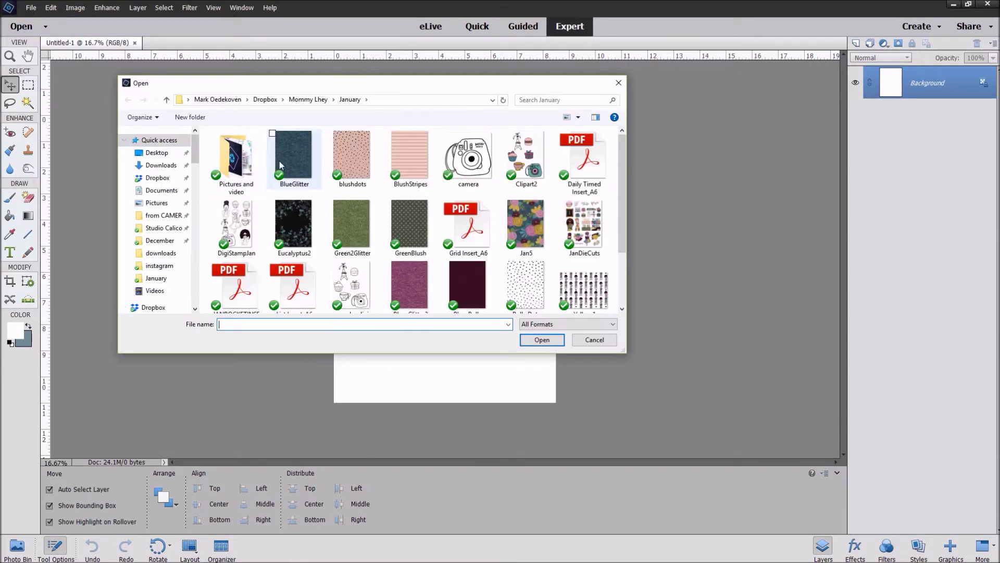
{"action": "left_click", "coordinate": [527, 160]}
{"action": "left_click", "coordinate": [583, 213], "text": "shift"}
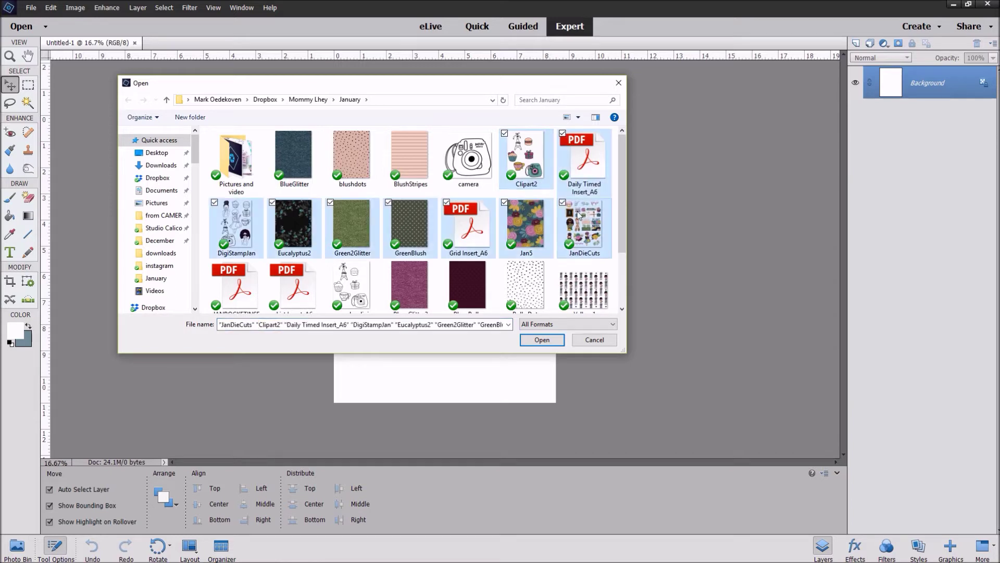
{"action": "left_click", "coordinate": [538, 175]}
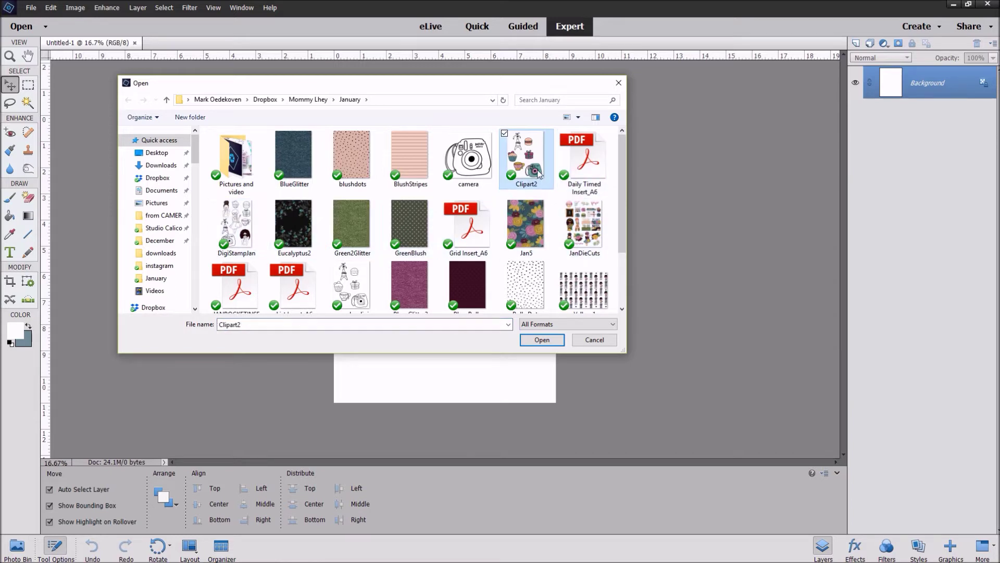
{"action": "left_click", "coordinate": [584, 224], "text": "ctrl"}
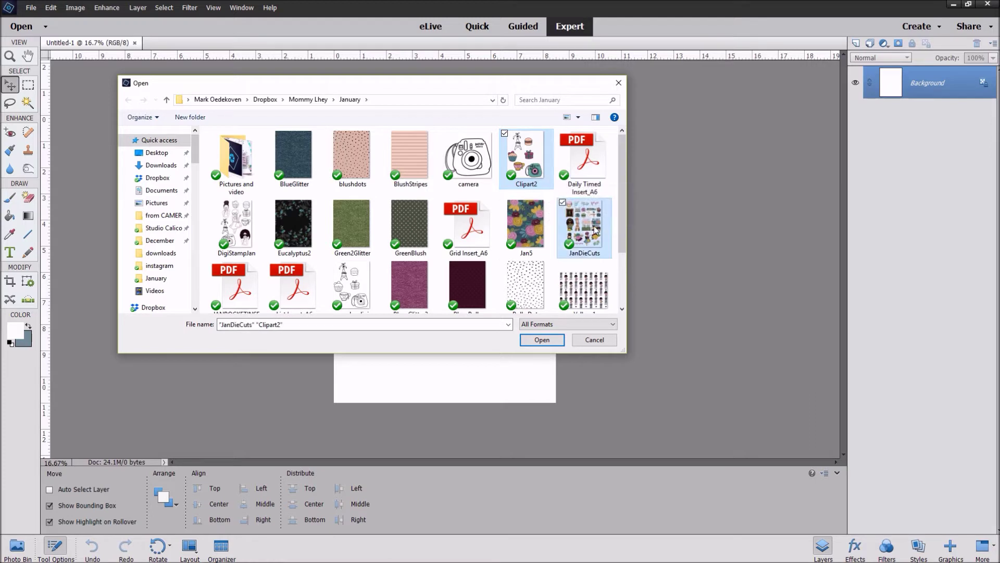
{"action": "left_click", "coordinate": [237, 224], "text": "ctrl"}
{"action": "left_click", "coordinate": [350, 284], "text": "ctrl"}
{"action": "scroll", "coordinate": [344, 285], "scroll_direction": "down", "scroll_amount": 1}
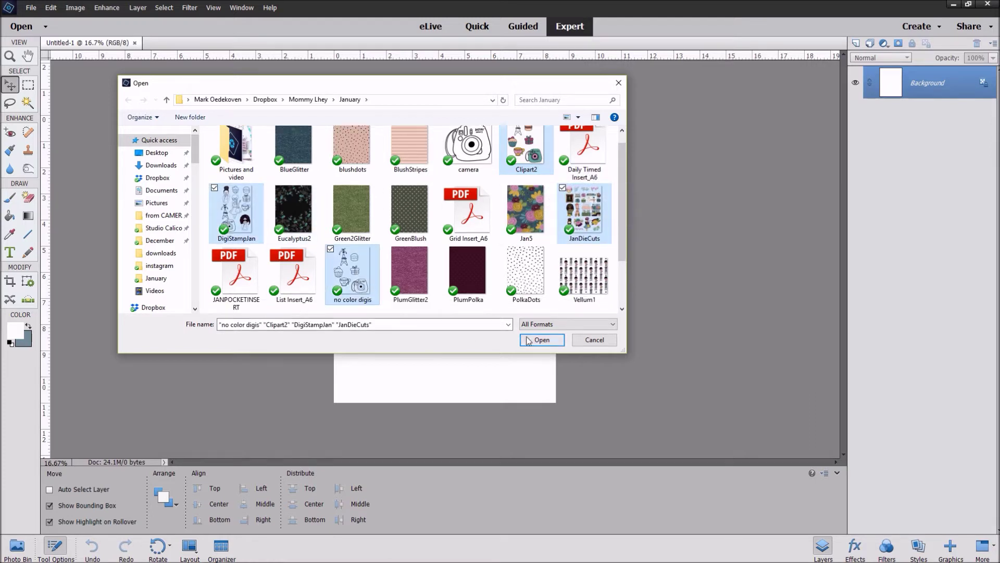
{"action": "left_click", "coordinate": [584, 289], "text": "ctrl"}
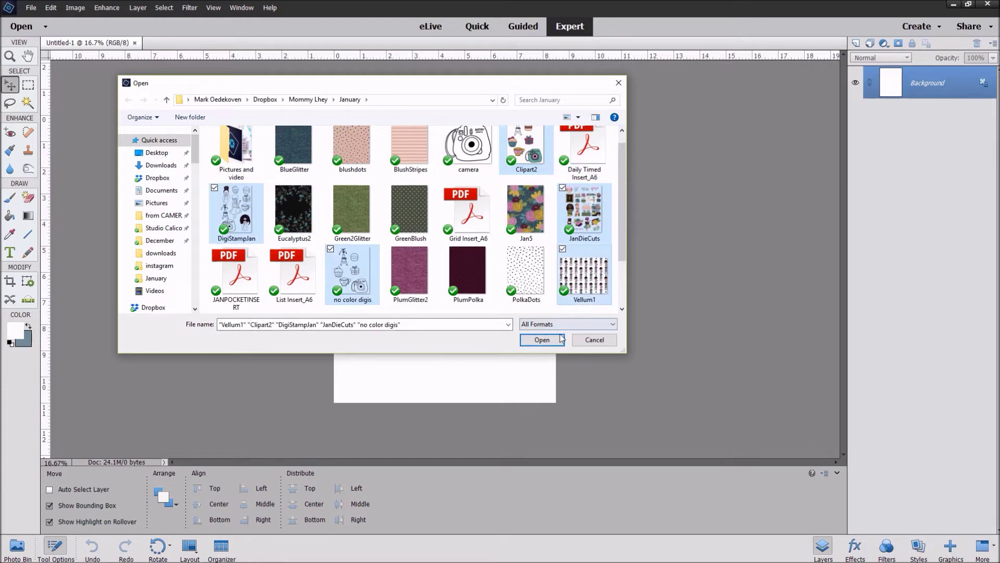
{"action": "left_click", "coordinate": [542, 340]}
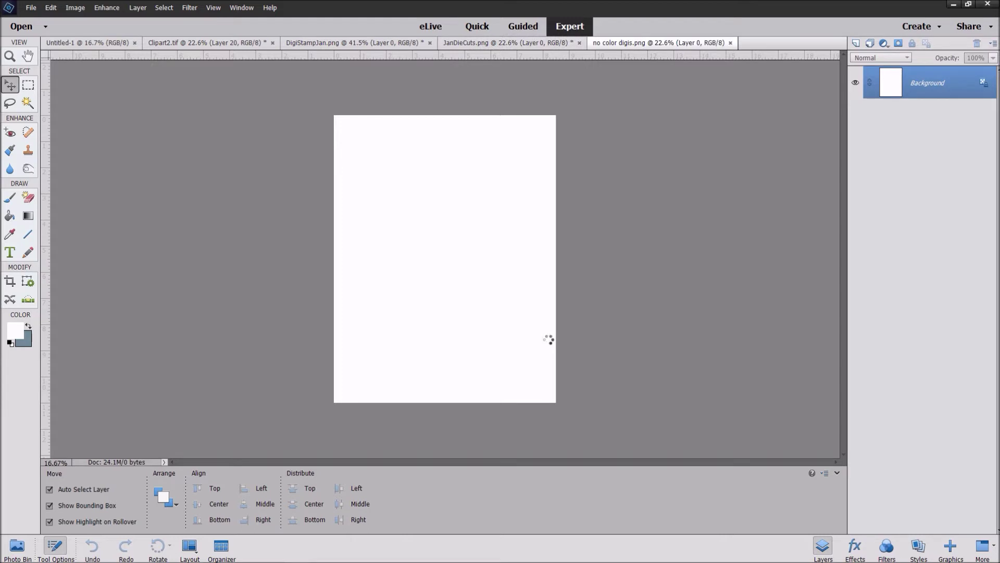
Browse the Untitled-1, no color digis and Vellum1 thumbnails, ending on the no color digis sheet
{"action": "left_click", "coordinate": [16, 548]}
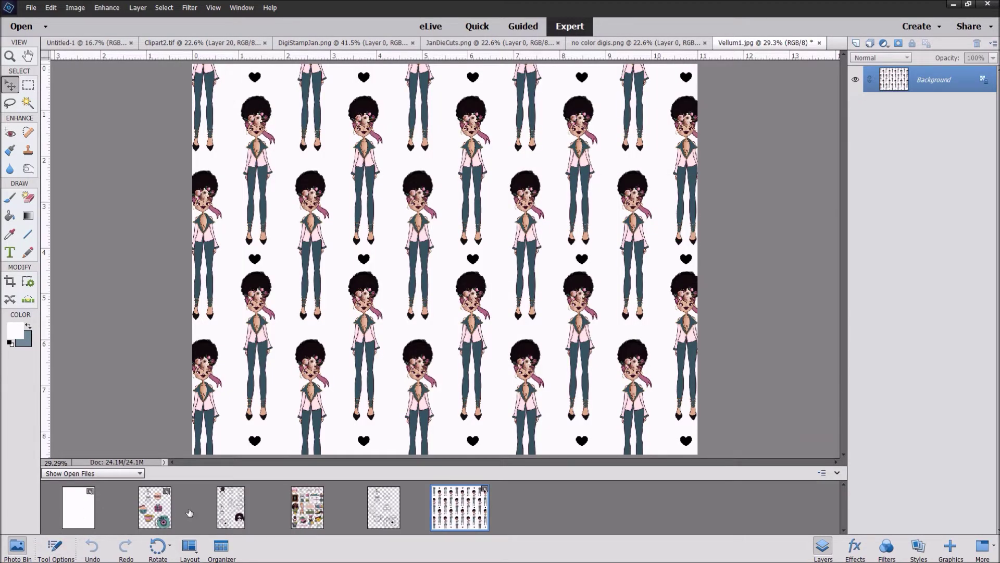
{"action": "left_click", "coordinate": [89, 510]}
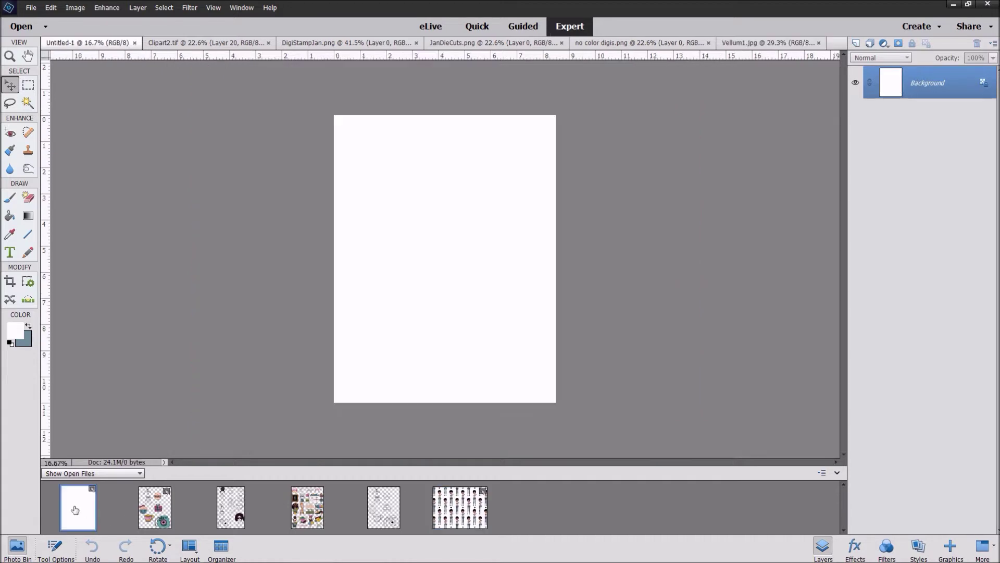
{"action": "left_click", "coordinate": [387, 514]}
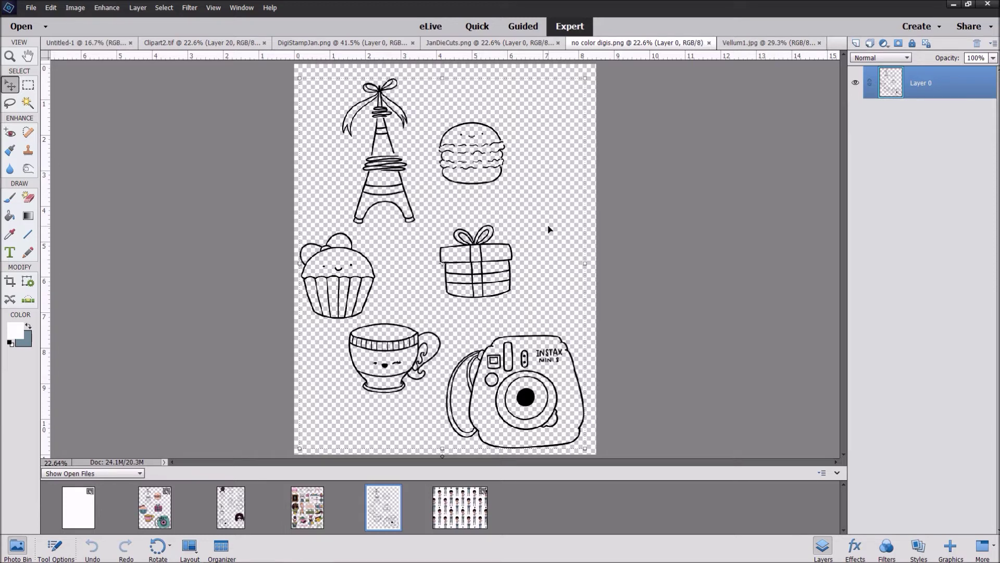
{"action": "left_click", "coordinate": [459, 508]}
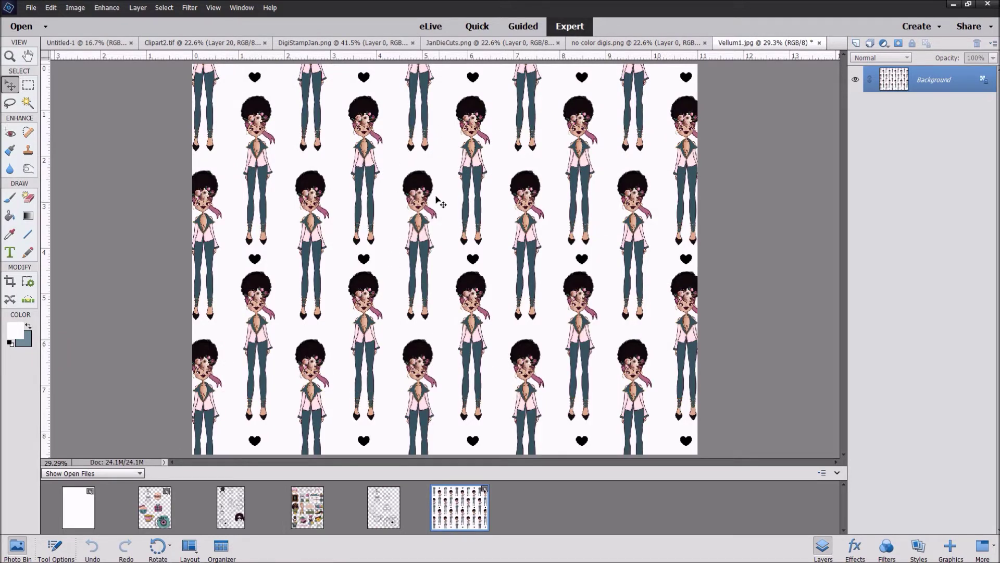
{"action": "left_click", "coordinate": [383, 515]}
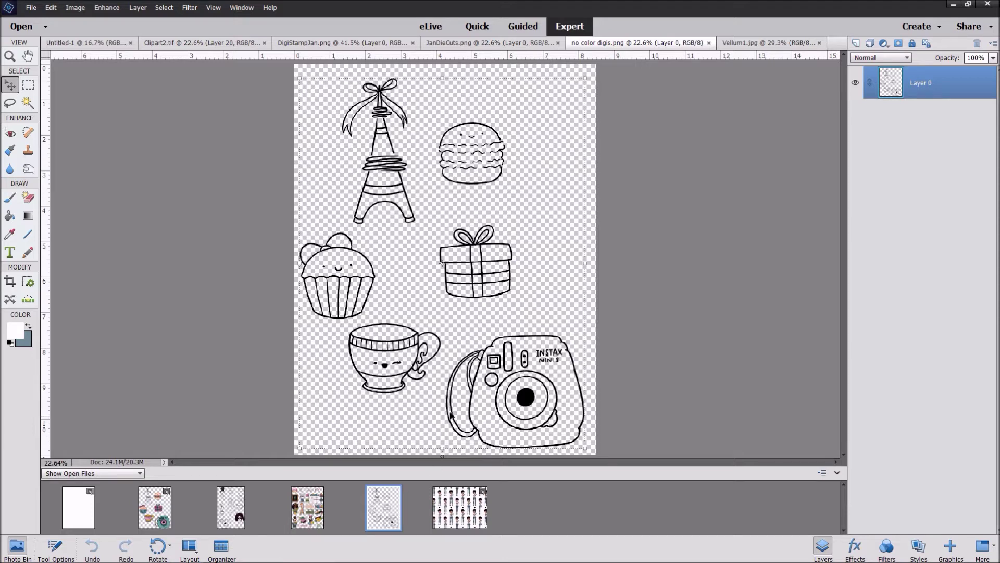
Sample the pink from a girl's hair in JanDieCuts and fill the cupcake bow with it
{"action": "left_click", "coordinate": [307, 507]}
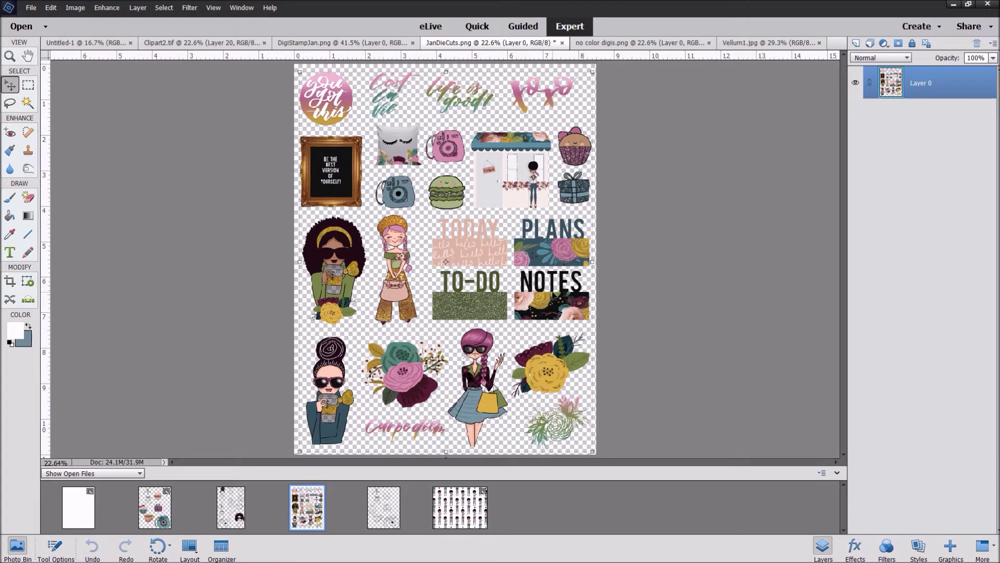
{"action": "left_click", "coordinate": [10, 234]}
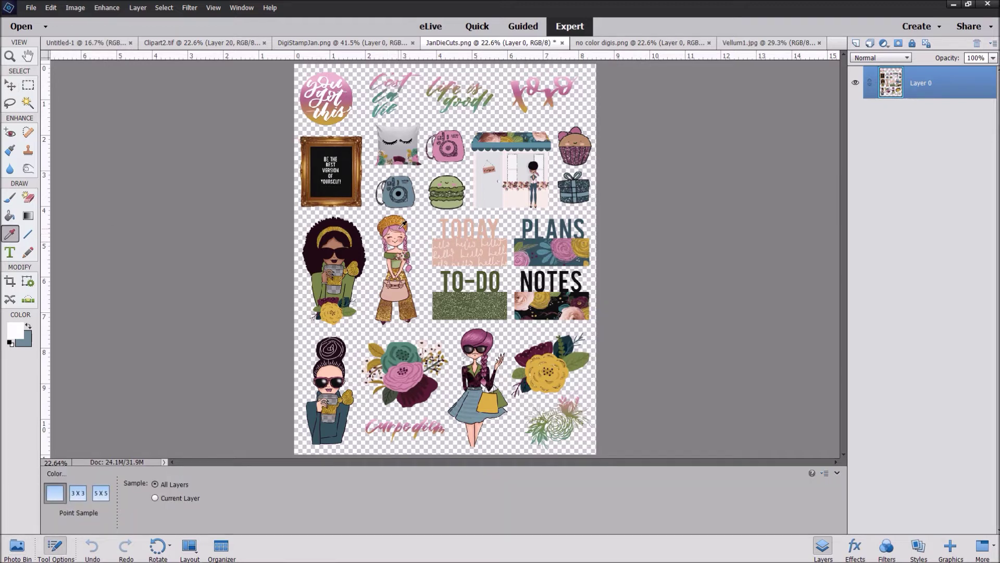
{"action": "left_click", "coordinate": [404, 225]}
{"action": "left_click", "coordinate": [17, 547]}
{"action": "left_click", "coordinate": [378, 510]}
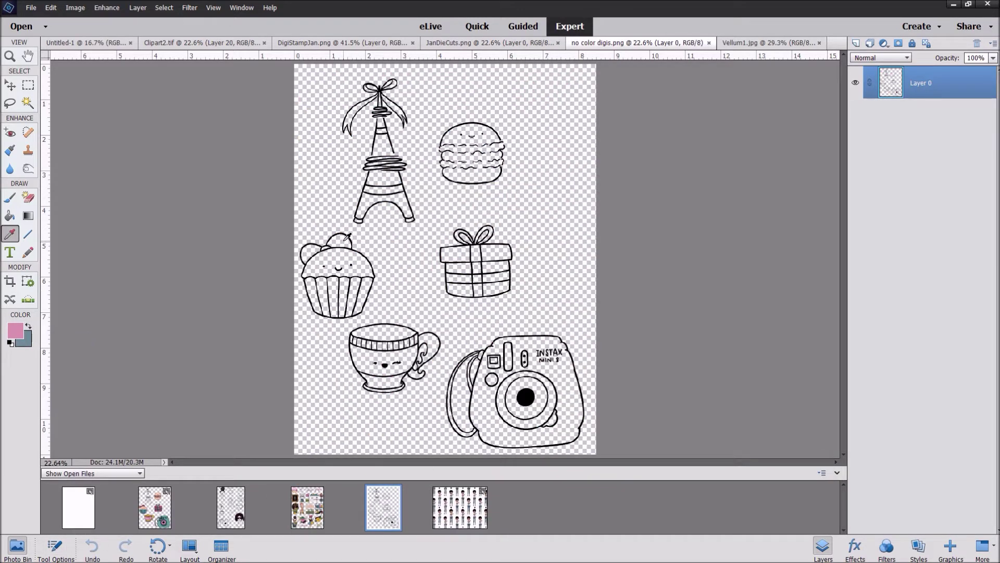
{"action": "left_click", "coordinate": [11, 217]}
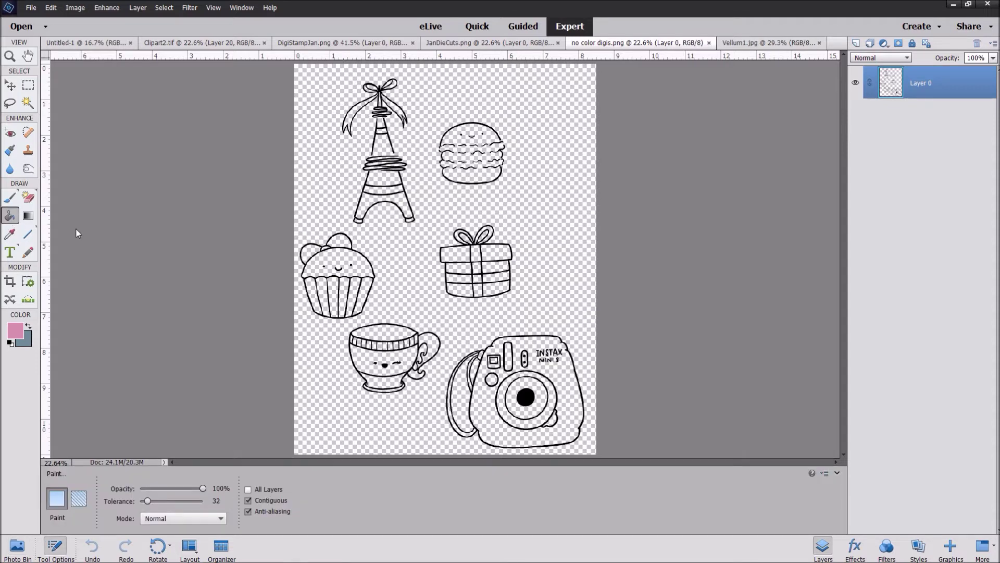
{"action": "left_click", "coordinate": [346, 246]}
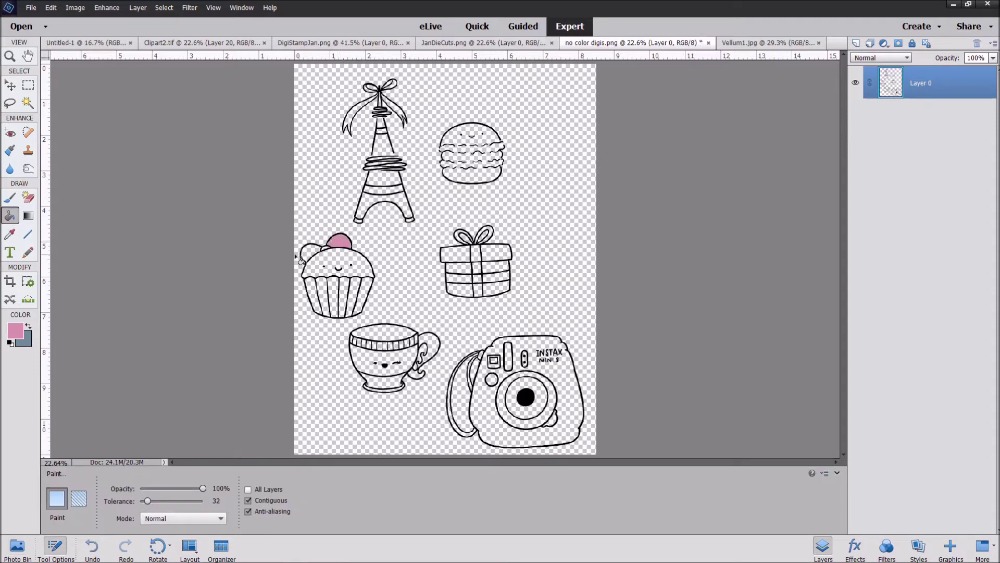
{"action": "left_click", "coordinate": [313, 254]}
{"action": "left_click", "coordinate": [17, 547]}
Zoom the JanDieCuts sheet to 50% and sample a dark maroon from its flower
{"action": "left_click", "coordinate": [307, 507]}
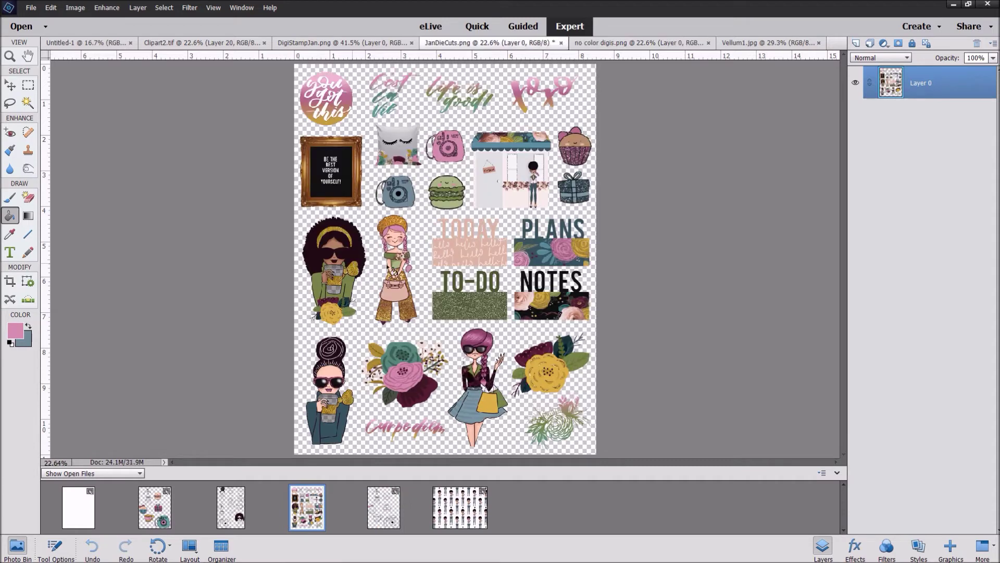
{"action": "key", "text": "i"}
{"action": "left_click", "coordinate": [426, 380]}
{"action": "left_click", "coordinate": [57, 462]}
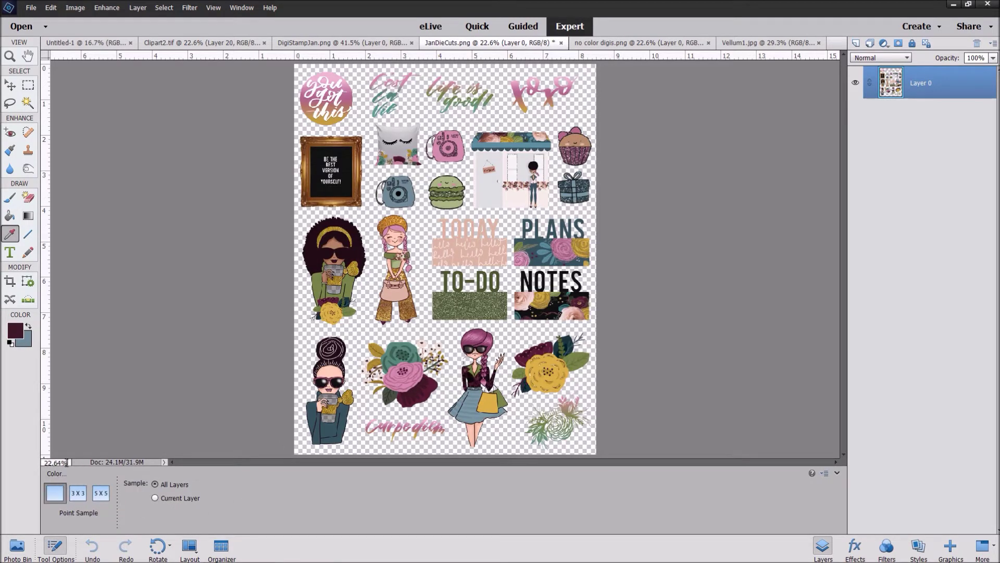
{"action": "type", "text": "50"}
{"action": "key", "text": "Return"}
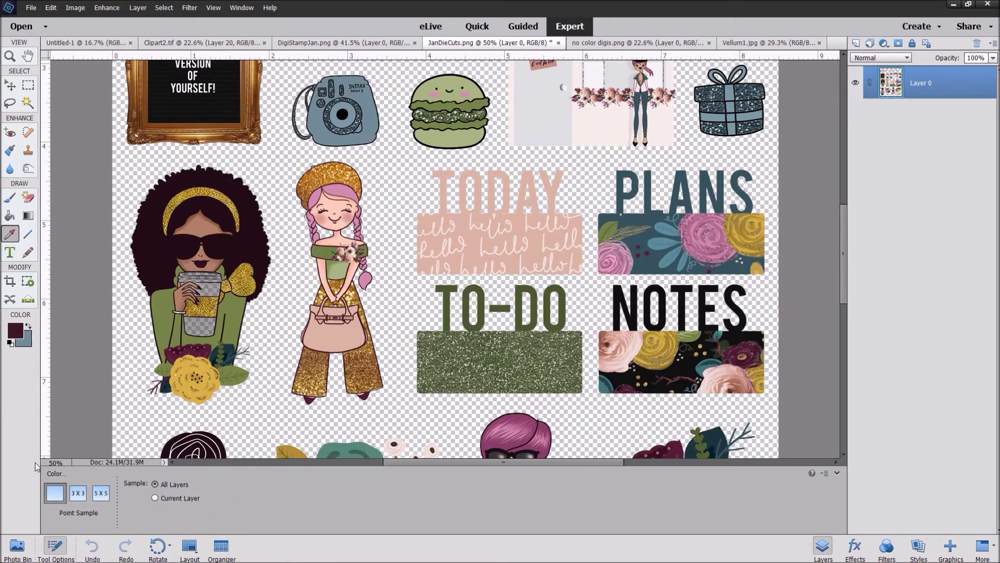
{"action": "left_click", "coordinate": [207, 348]}
Fill three cupcake-wrapper stripes in no color digis with the maroon
{"action": "mouse_move", "coordinate": [24, 558]}
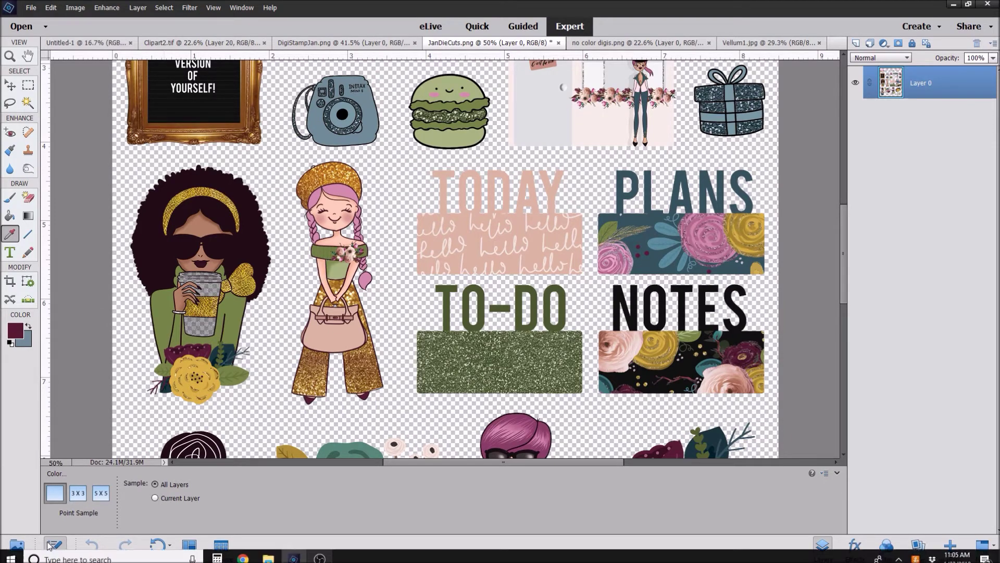
{"action": "left_click", "coordinate": [19, 546]}
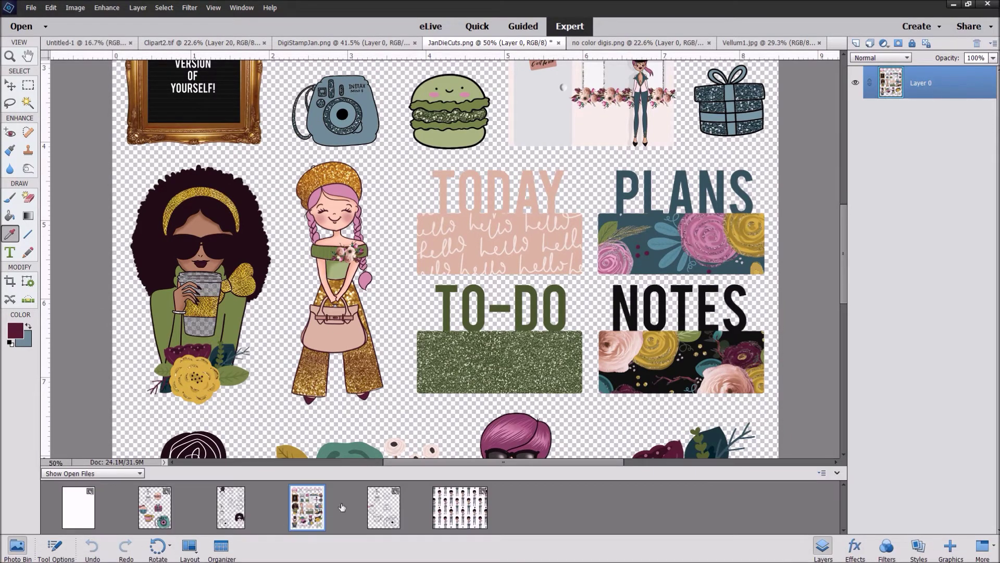
{"action": "left_click", "coordinate": [383, 508]}
{"action": "key", "text": "k"}
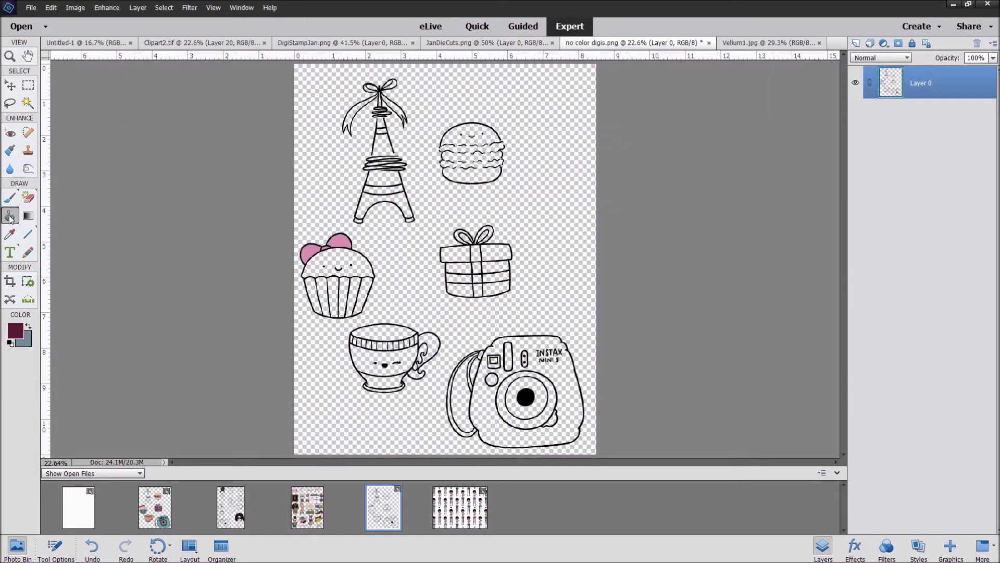
{"action": "left_click", "coordinate": [335, 292]}
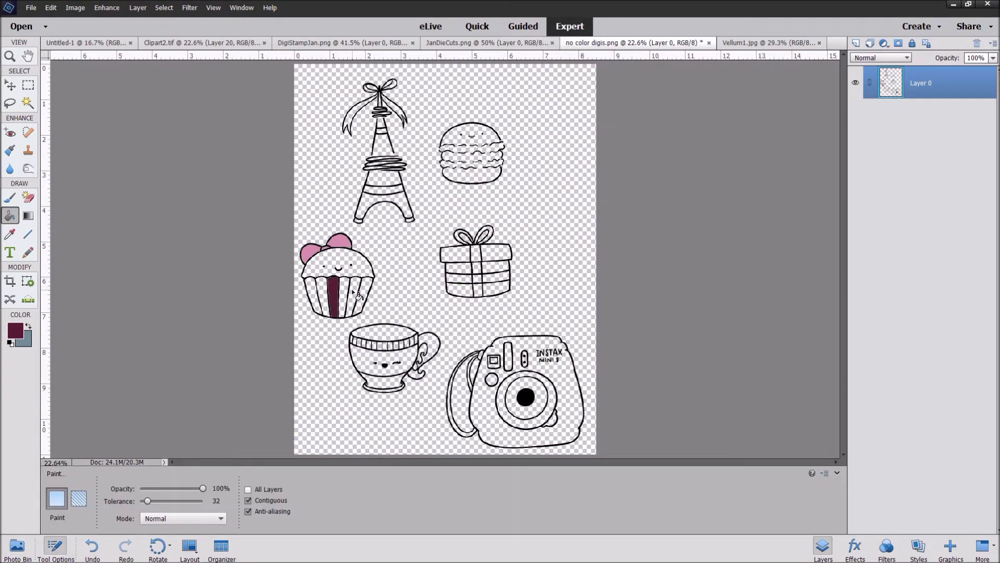
{"action": "left_click", "coordinate": [354, 295]}
{"action": "left_click", "coordinate": [315, 300]}
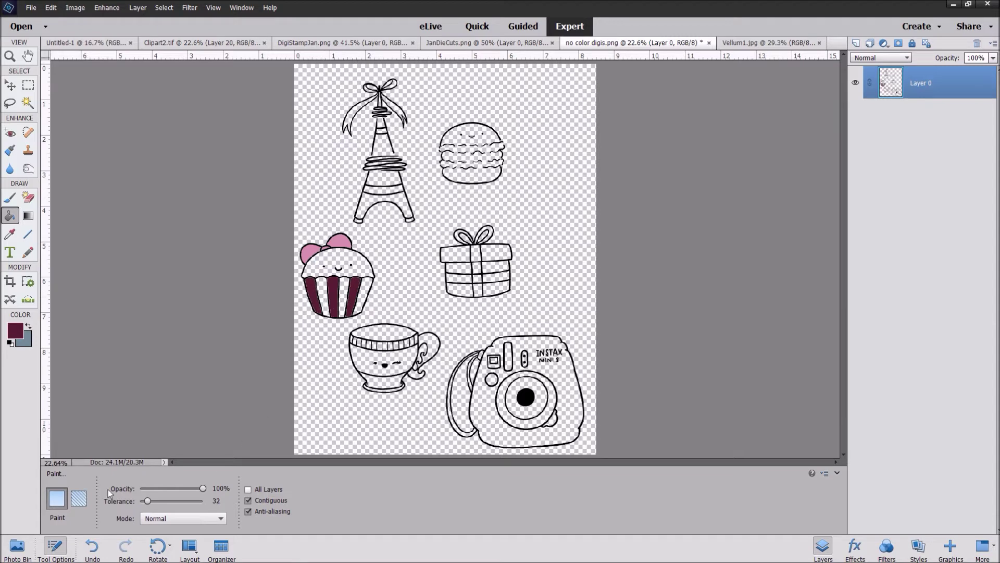
Resample maroon from the die-cut artwork and refill the three wrapper stripes
{"action": "left_click", "coordinate": [17, 547]}
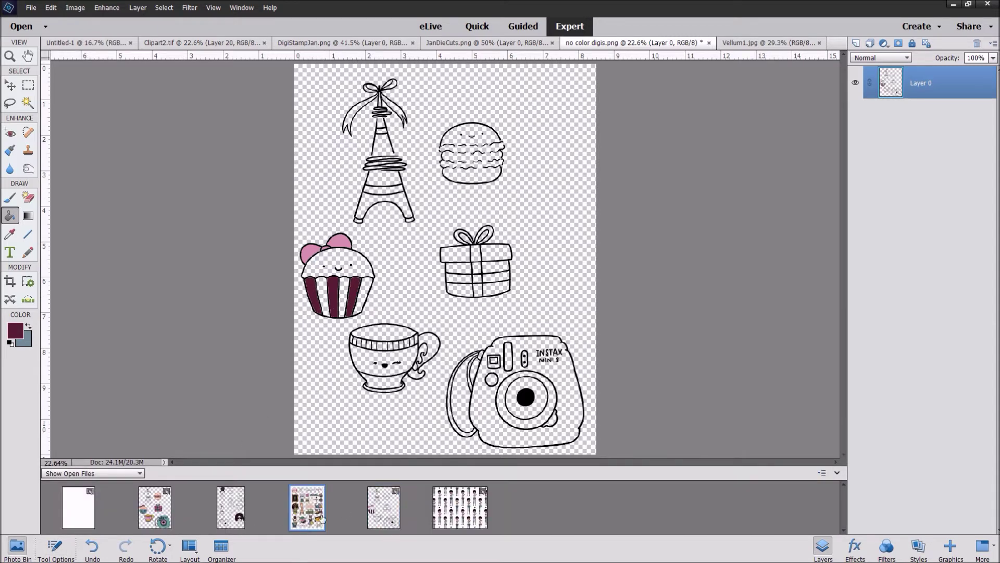
{"action": "left_click", "coordinate": [305, 518]}
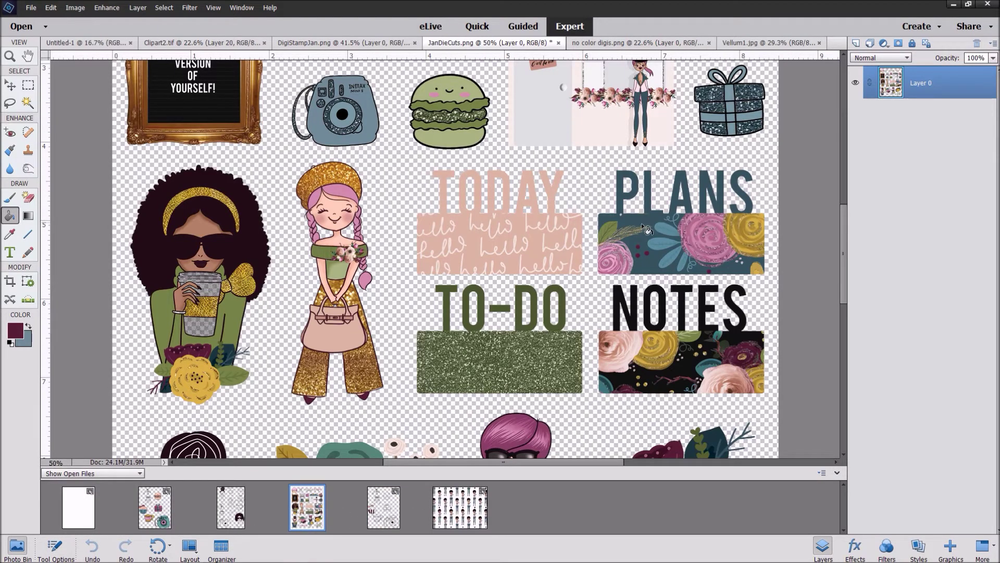
{"action": "left_click", "coordinate": [9, 234]}
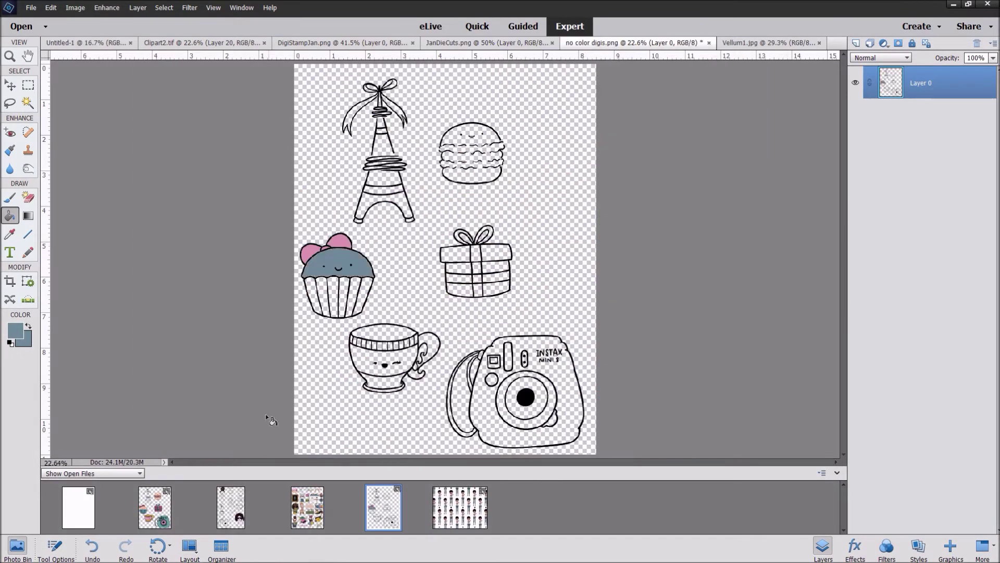
{"action": "left_click", "coordinate": [304, 514]}
{"action": "left_click", "coordinate": [10, 234]}
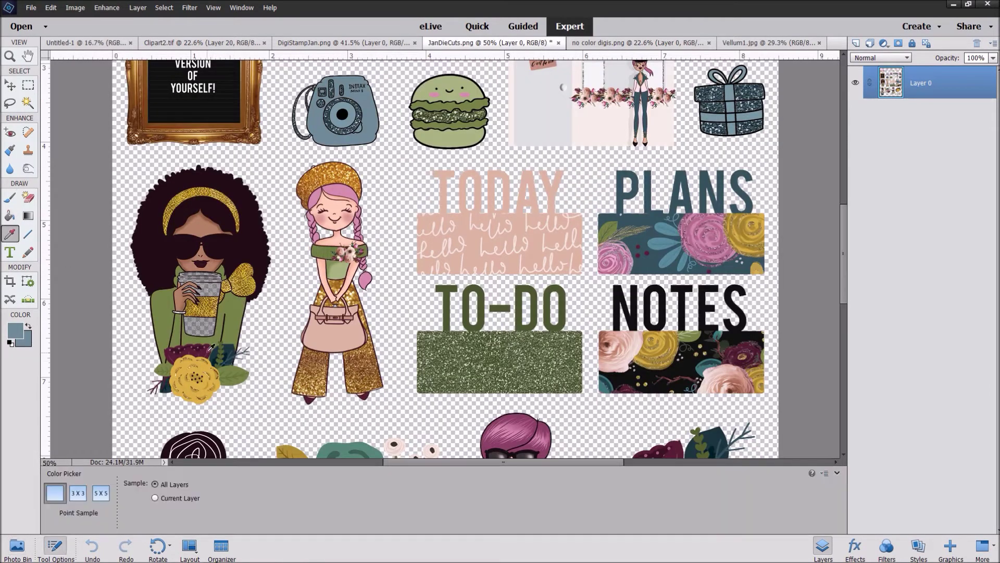
{"action": "left_click", "coordinate": [211, 347]}
{"action": "left_click", "coordinate": [17, 547]}
{"action": "left_click", "coordinate": [382, 508]}
{"action": "left_click", "coordinate": [10, 215]}
{"action": "left_click", "coordinate": [334, 297]}
{"action": "left_click", "coordinate": [353, 297]}
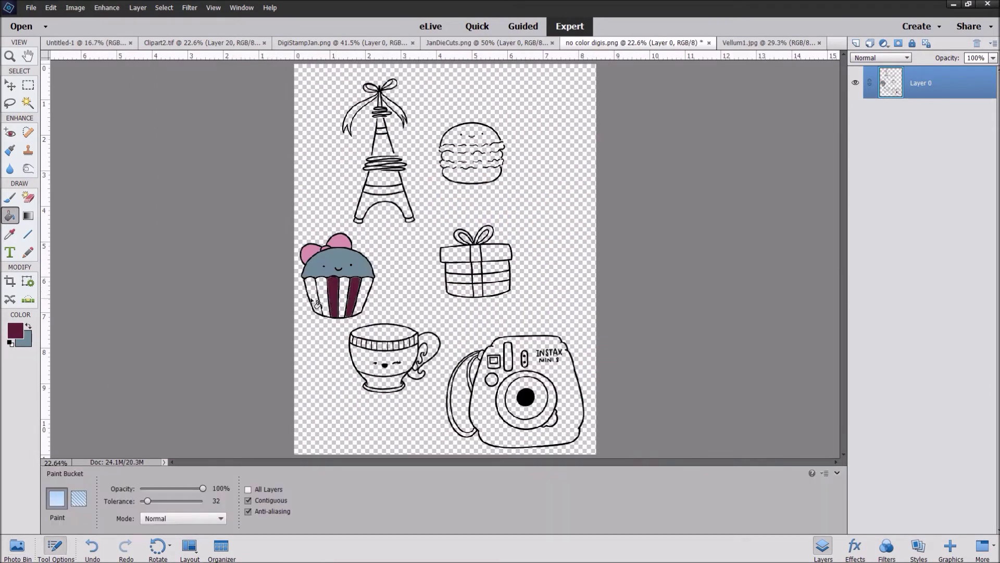
{"action": "left_click", "coordinate": [316, 304]}
Sample peach from JanDieCuts and fill the cupcake top with it
{"action": "left_click", "coordinate": [17, 547]}
{"action": "left_click", "coordinate": [307, 507]}
{"action": "left_click", "coordinate": [9, 234]}
{"action": "left_click", "coordinate": [17, 547]}
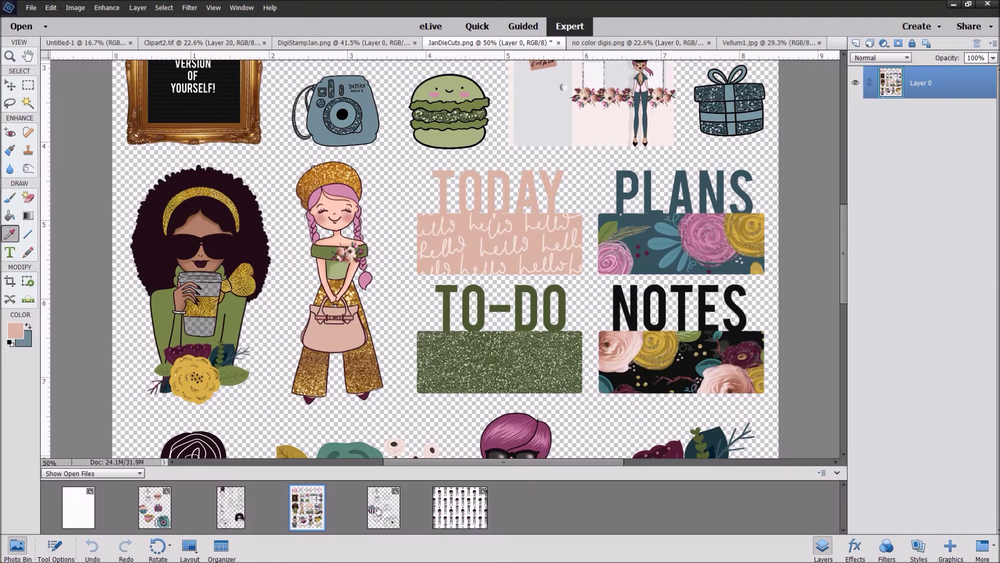
{"action": "left_click", "coordinate": [379, 509]}
{"action": "left_click", "coordinate": [9, 216]}
{"action": "left_click", "coordinate": [344, 261]}
Sample dark teal from JanDieCuts and fill the three white wrapper stripes with it
{"action": "left_click", "coordinate": [17, 547]}
{"action": "left_click", "coordinate": [306, 507]}
{"action": "left_click", "coordinate": [9, 234]}
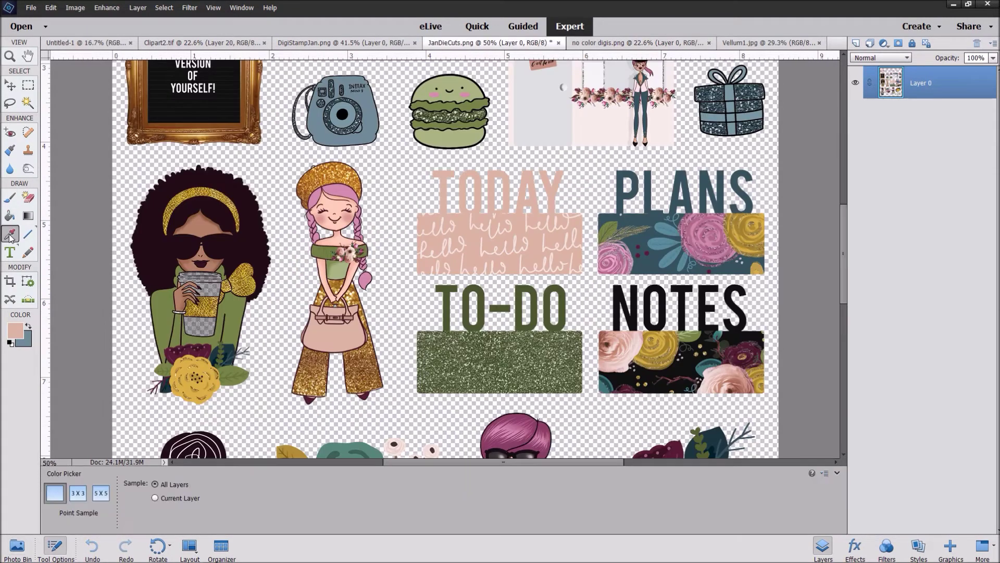
{"action": "left_click", "coordinate": [237, 349]}
{"action": "left_click", "coordinate": [9, 215]}
{"action": "left_click", "coordinate": [17, 548]}
{"action": "left_click", "coordinate": [383, 508]}
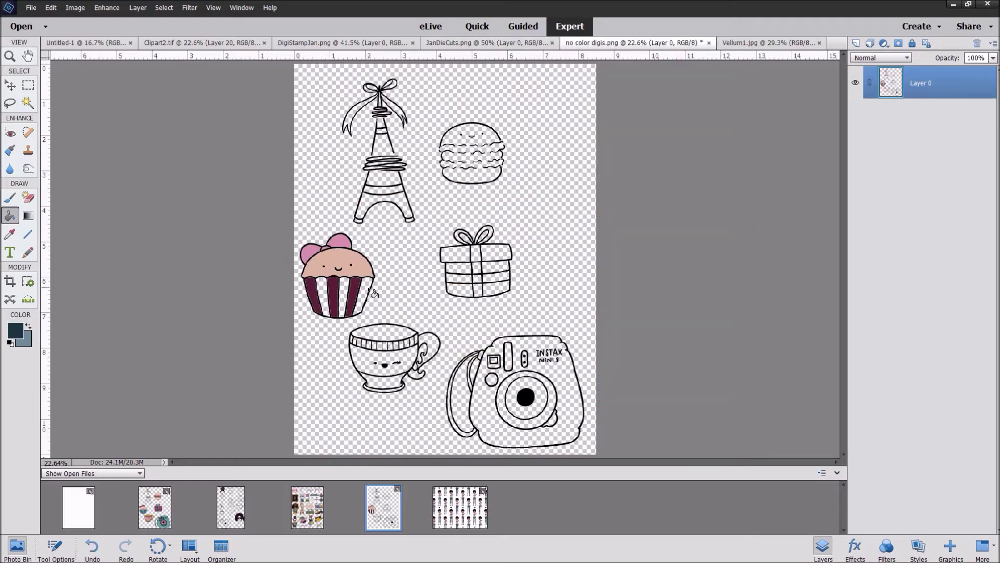
{"action": "left_click", "coordinate": [368, 292]}
{"action": "left_click", "coordinate": [344, 294]}
{"action": "left_click", "coordinate": [322, 295]}
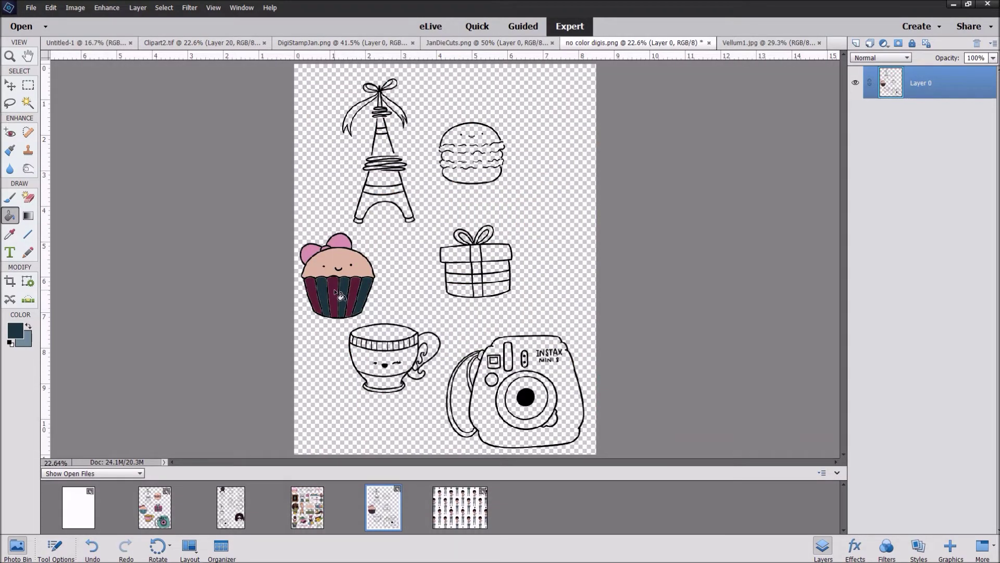
Set the view zoom to 50%
{"action": "left_click", "coordinate": [55, 462]}
{"action": "type", "text": "50"}
{"action": "key", "text": "Return"}
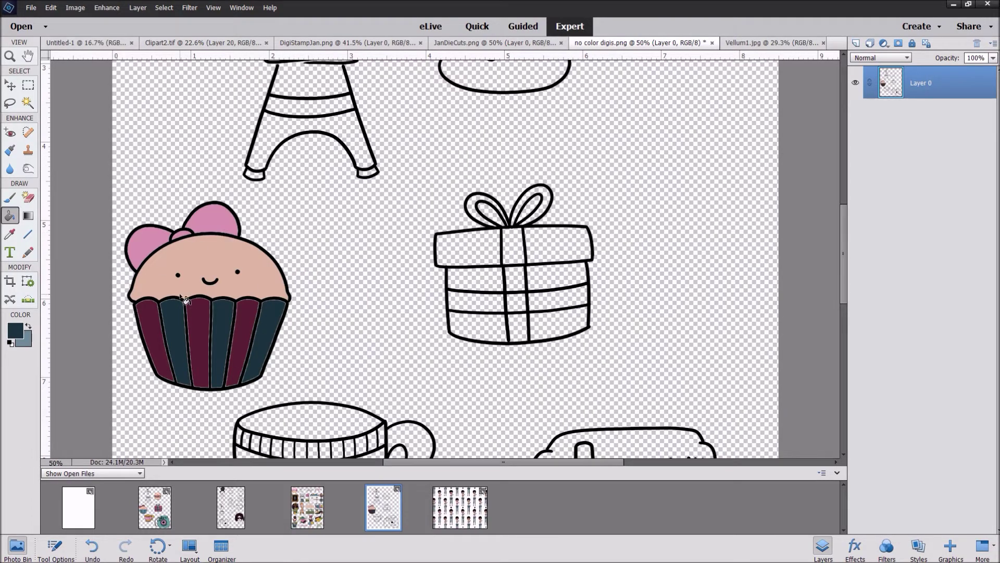
Open BlushStripes.jpg and rotate it 90° to landscape so the stripes run vertically
{"action": "left_click", "coordinate": [30, 8]}
{"action": "left_click", "coordinate": [42, 30]}
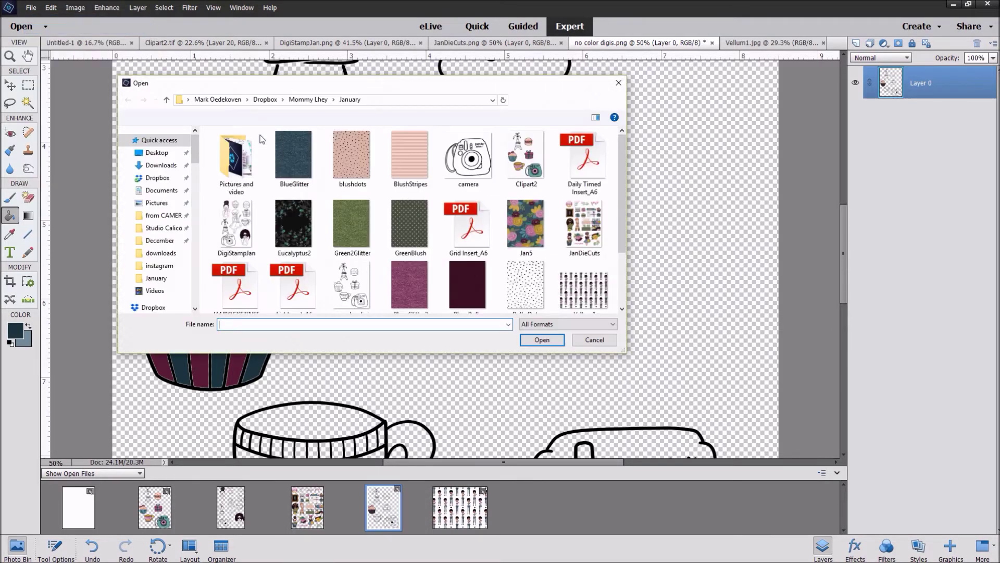
{"action": "left_click", "coordinate": [423, 159]}
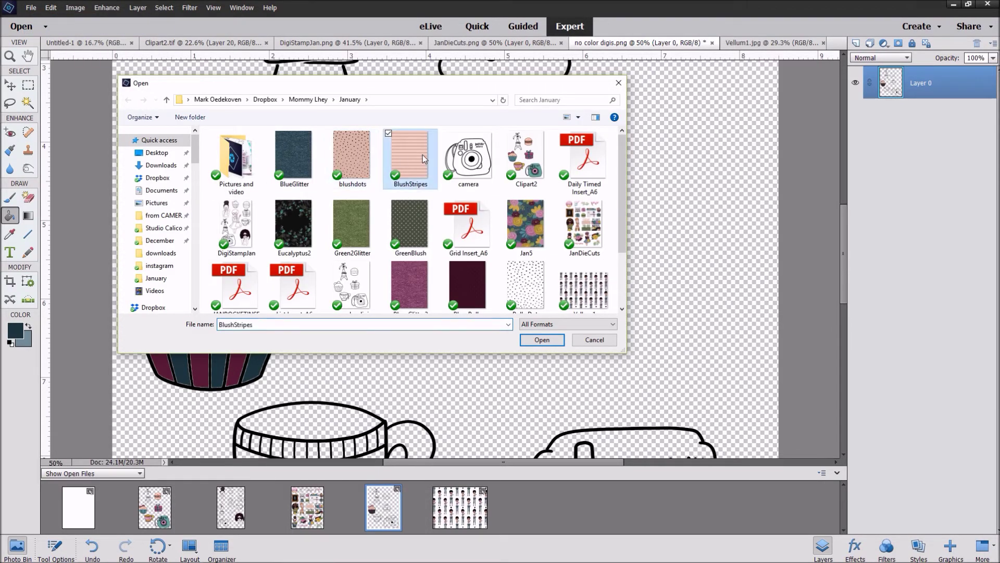
{"action": "left_click", "coordinate": [556, 341]}
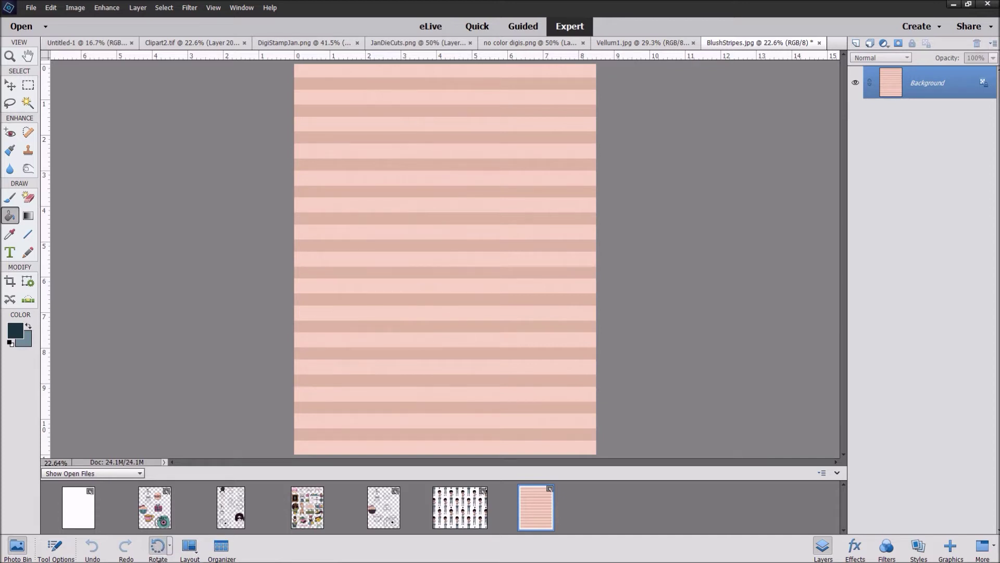
{"action": "left_click", "coordinate": [163, 546]}
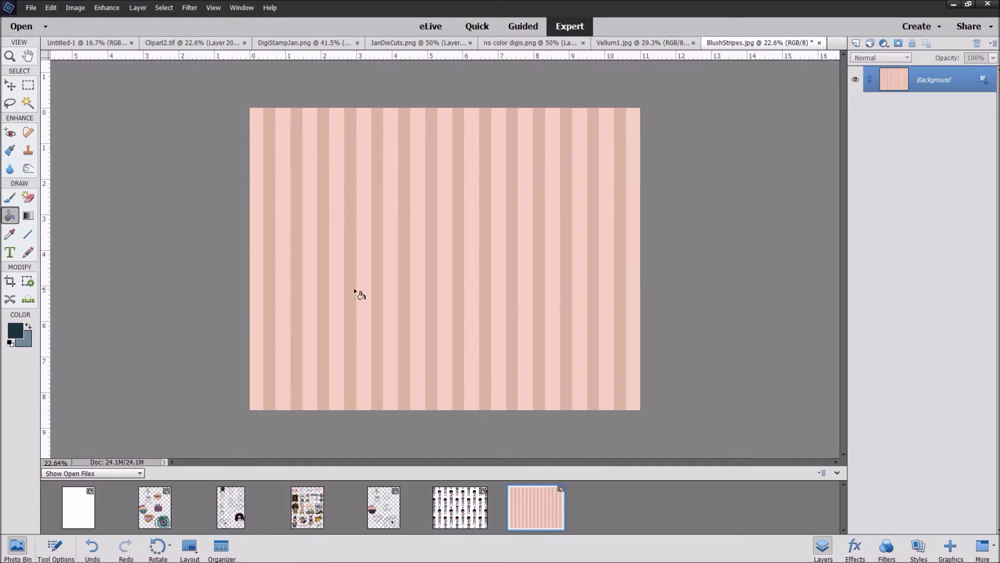
Select the Move tool and return to the no color digis sheet
{"action": "left_click", "coordinate": [10, 84]}
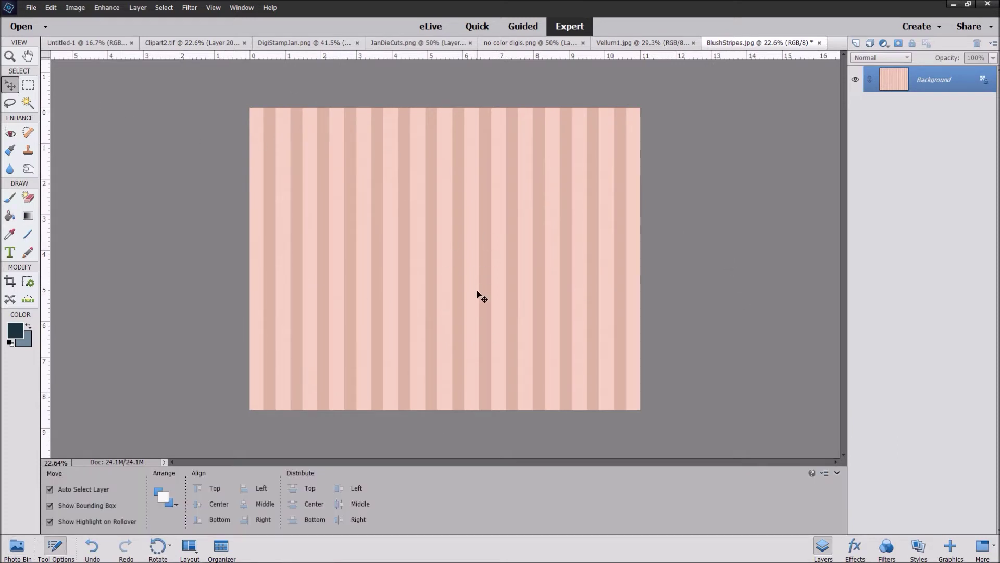
{"action": "left_click", "coordinate": [18, 545]}
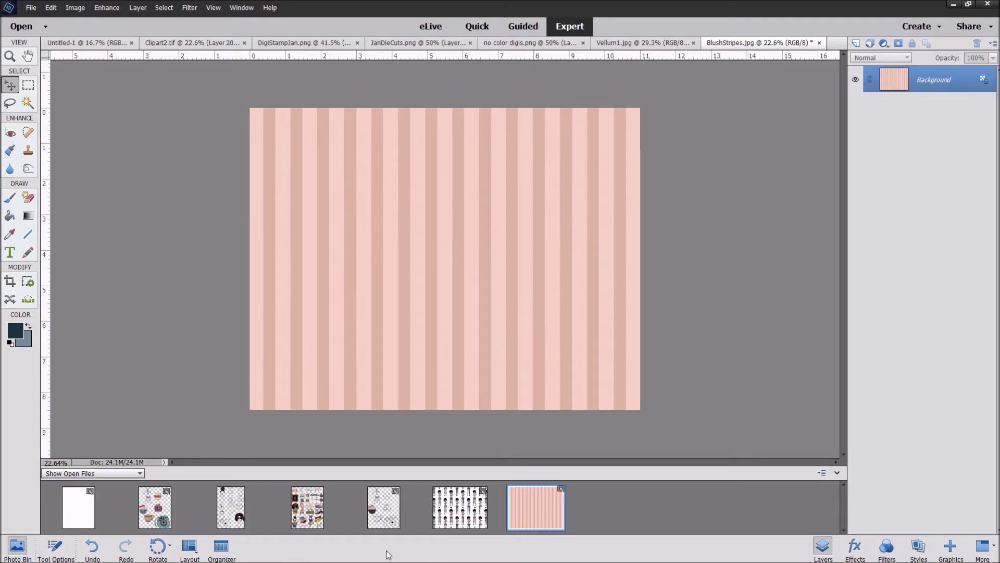
{"action": "left_click", "coordinate": [382, 510]}
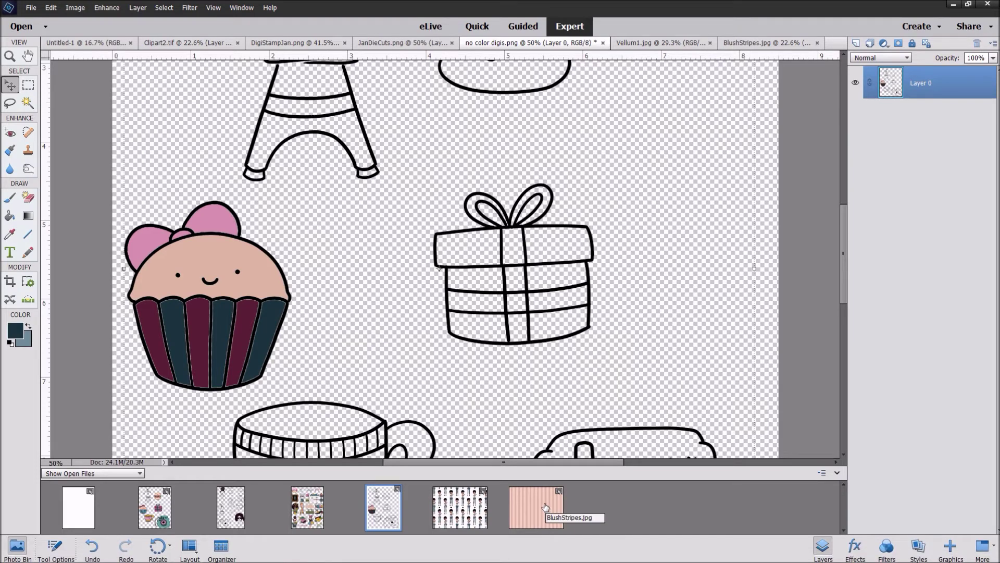
Lasso the coloured cupcake and use Layer Via Copy to put it on Layer 1, toggling Layer 0 to check
{"action": "left_click", "coordinate": [10, 103]}
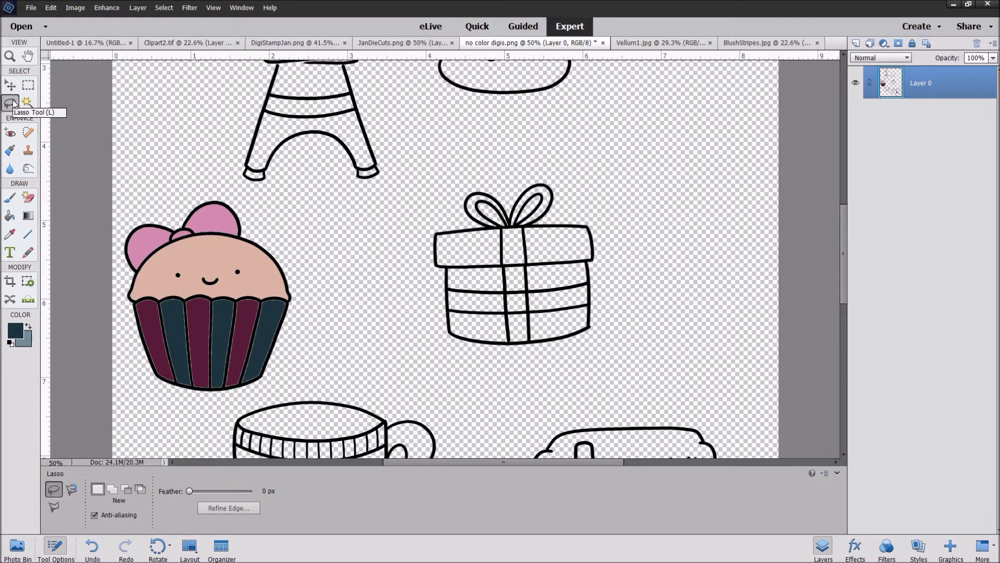
{"action": "mouse_move", "coordinate": [163, 206]}
{"action": "left_mouse_down"}
{"action": "mouse_move", "coordinate": [127, 223]}
{"action": "mouse_move", "coordinate": [118, 252]}
{"action": "mouse_move", "coordinate": [130, 391]}
{"action": "mouse_move", "coordinate": [160, 408]}
{"action": "mouse_move", "coordinate": [261, 410]}
{"action": "mouse_move", "coordinate": [303, 351]}
{"action": "mouse_move", "coordinate": [310, 262]}
{"action": "mouse_move", "coordinate": [283, 222]}
{"action": "mouse_move", "coordinate": [247, 203]}
{"action": "mouse_move", "coordinate": [163, 209]}
{"action": "left_mouse_up"}
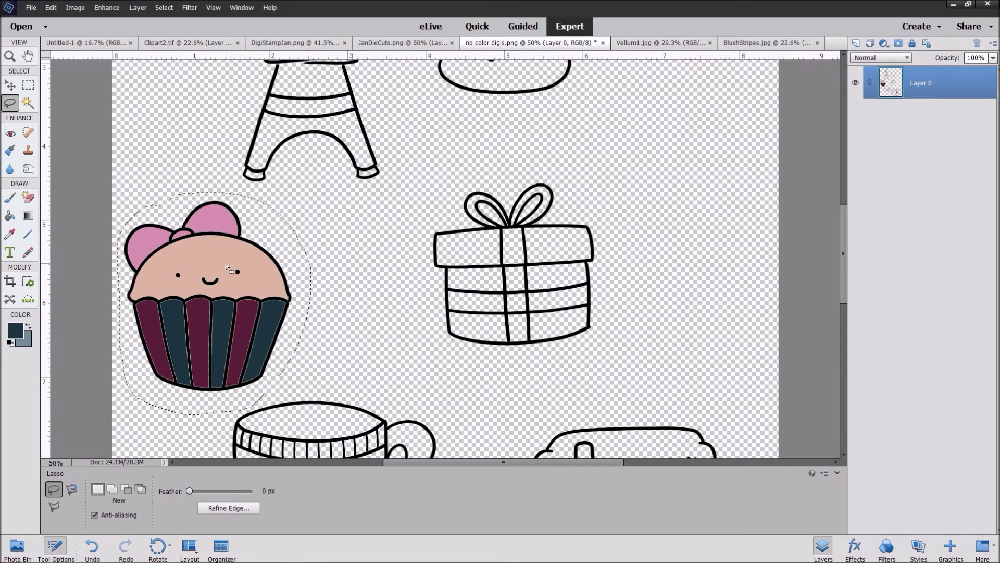
{"action": "right_click", "coordinate": [226, 264]}
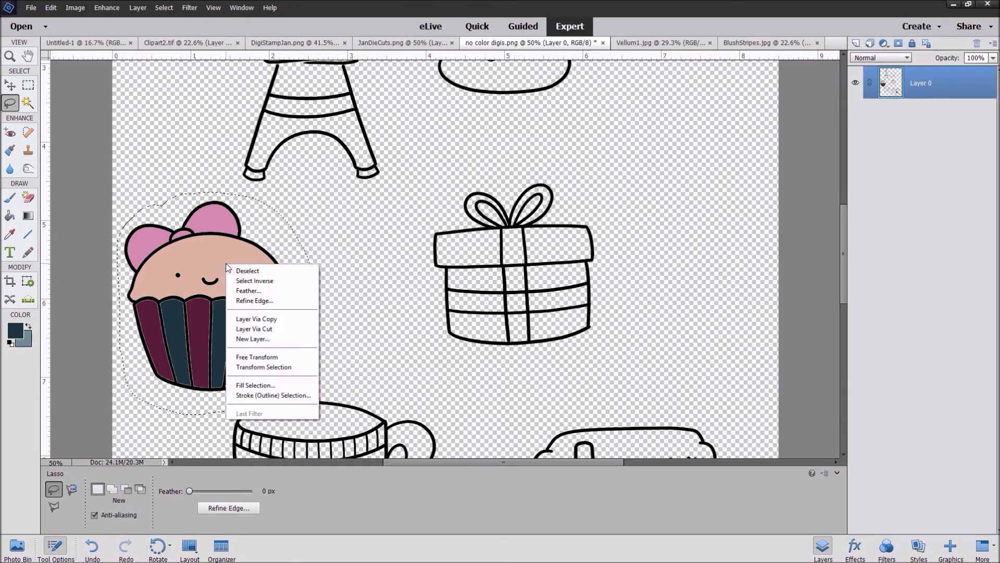
{"action": "left_click", "coordinate": [271, 319]}
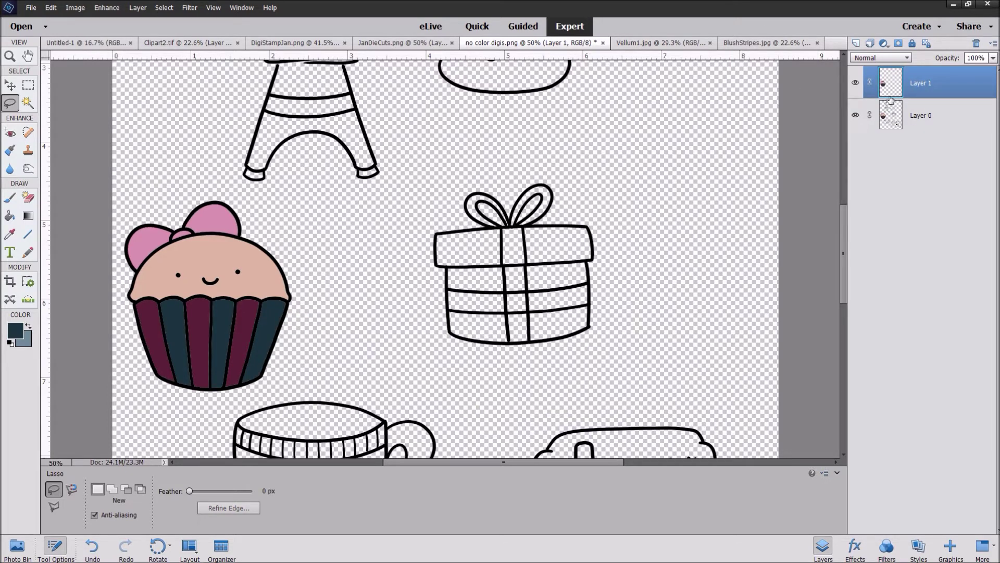
{"action": "left_click", "coordinate": [856, 116]}
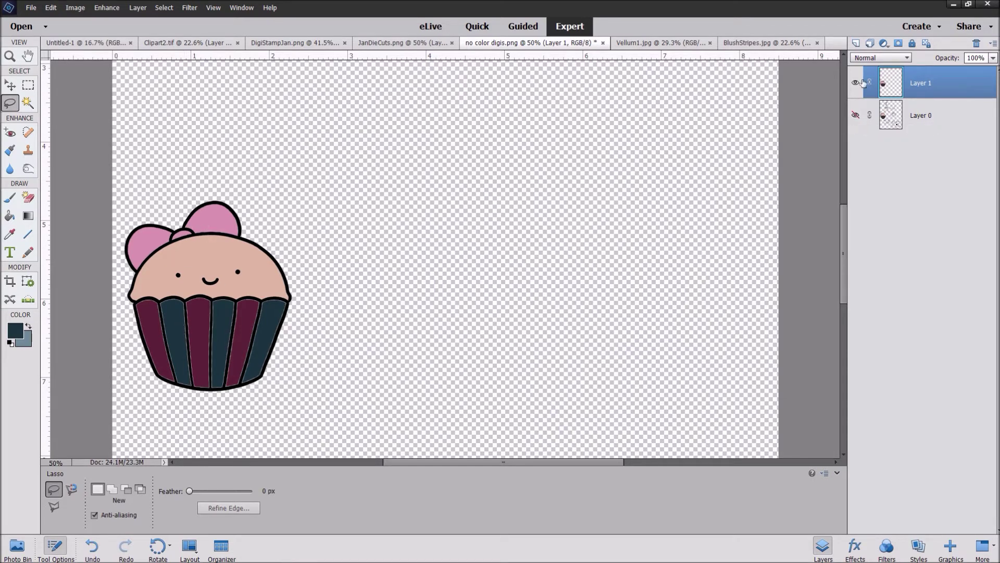
{"action": "left_click", "coordinate": [856, 115]}
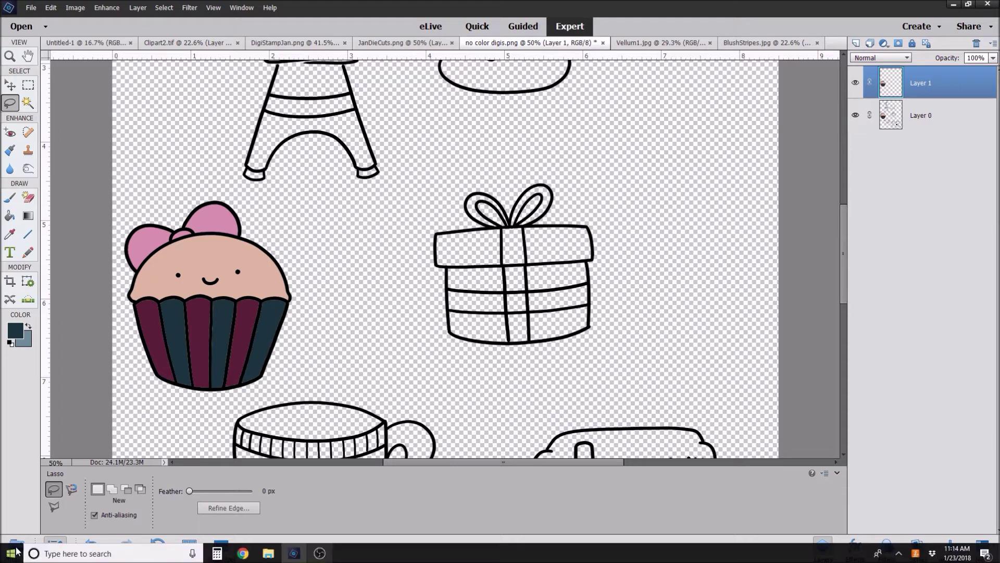
{"action": "left_click", "coordinate": [17, 547]}
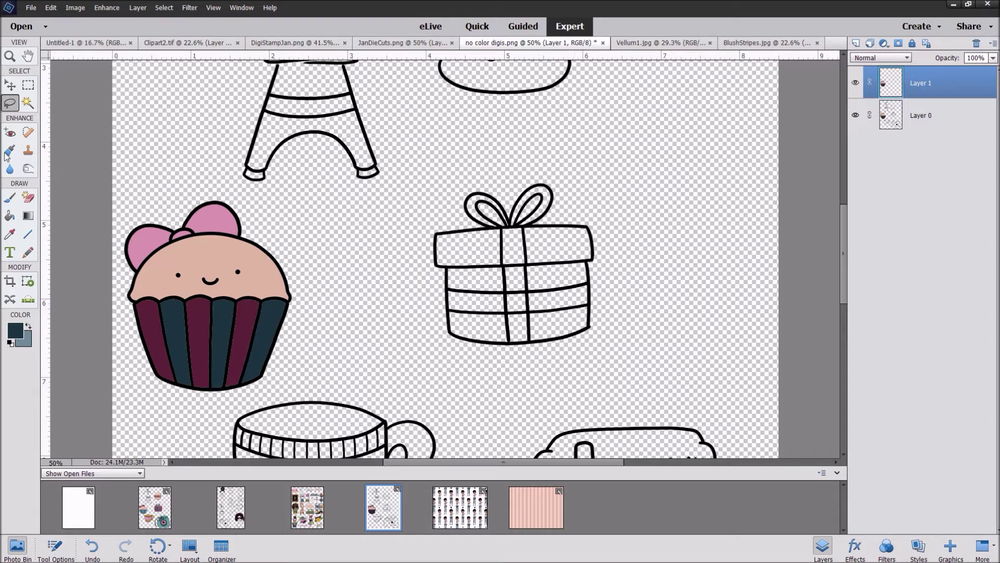
{"action": "left_click", "coordinate": [11, 86]}
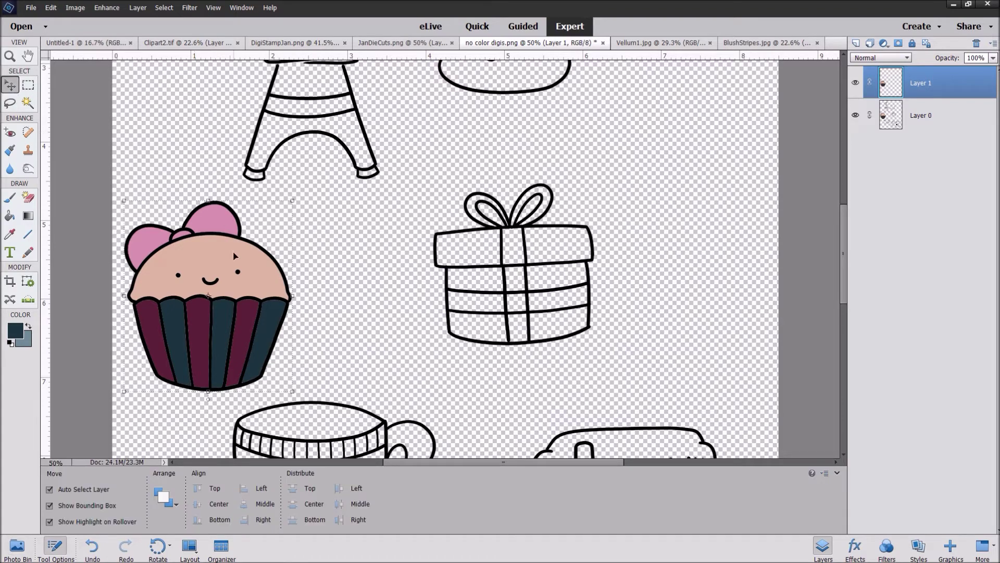
Drag the cupcake layer into BlushStripes.jpg and enlarge it
{"action": "left_click", "coordinate": [17, 539]}
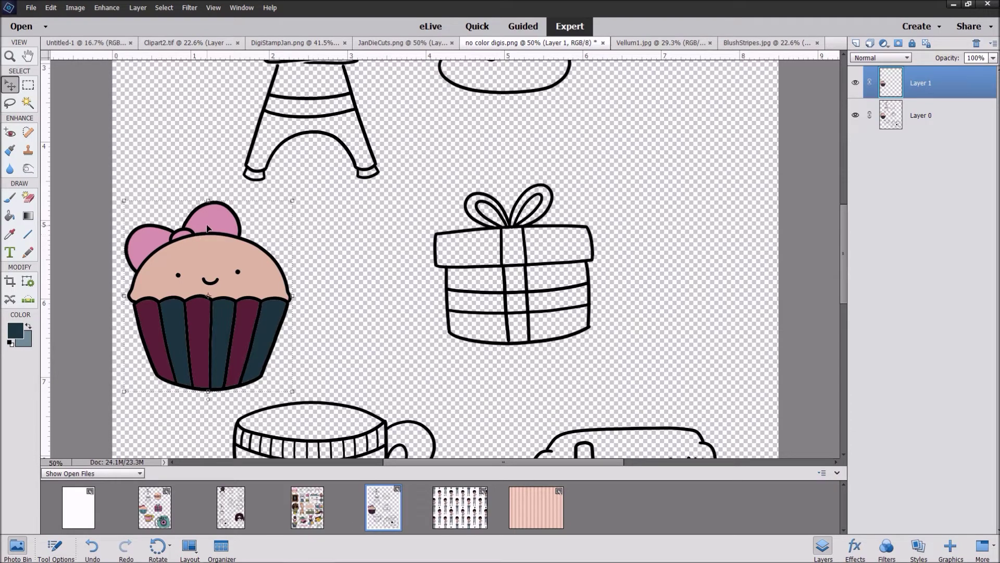
{"action": "left_click_drag", "start_coordinate": [207, 228], "coordinate": [540, 510]}
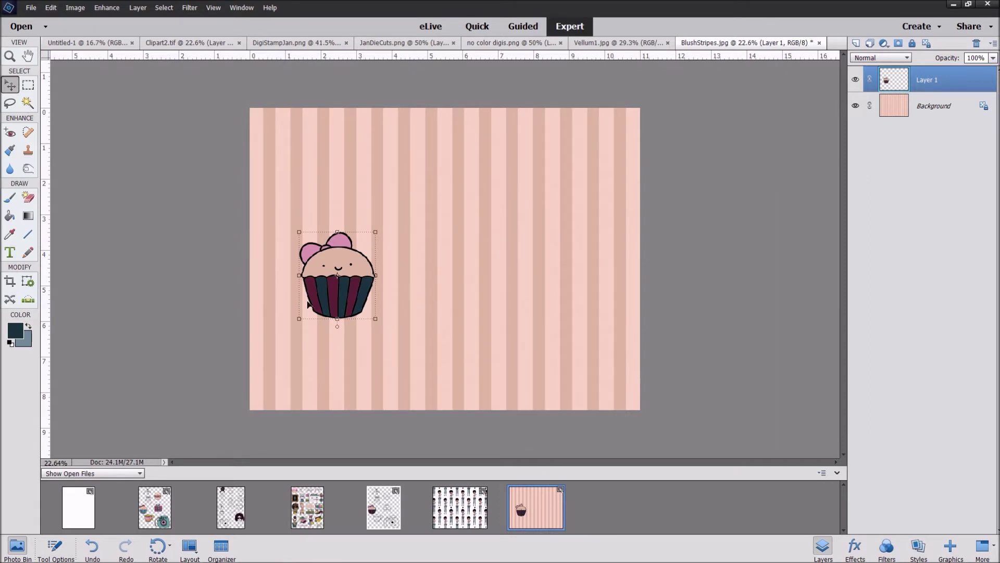
{"action": "left_click", "coordinate": [376, 319]}
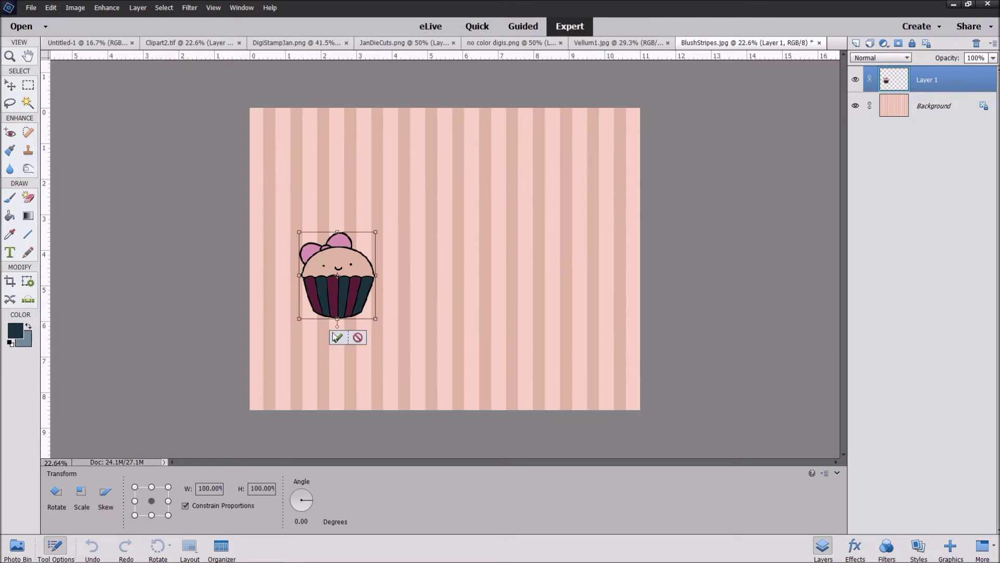
{"action": "mouse_move", "coordinate": [374, 317]}
{"action": "left_mouse_down"}
{"action": "mouse_move", "coordinate": [412, 355]}
{"action": "mouse_move", "coordinate": [375, 314]}
{"action": "left_mouse_up"}
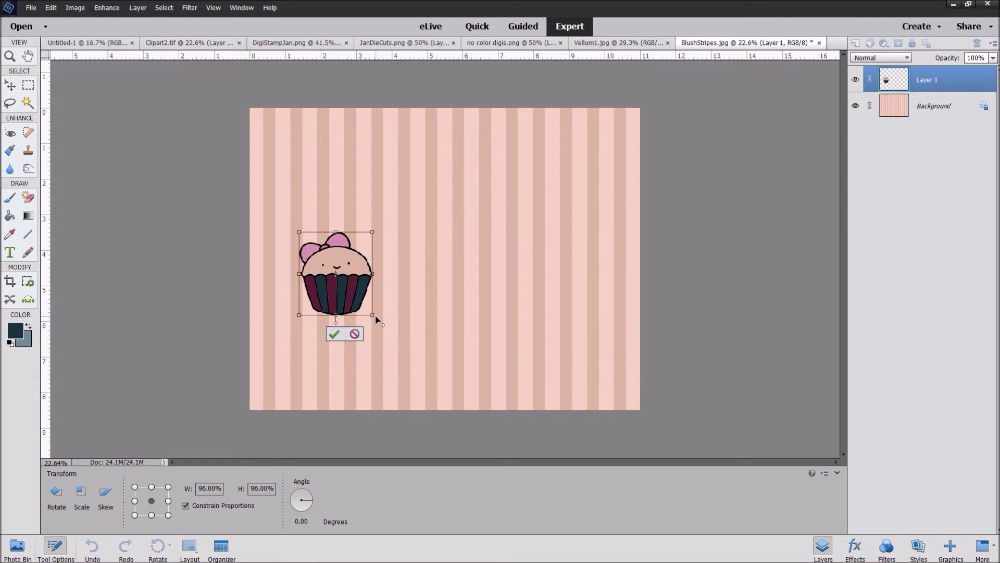
{"action": "left_click_drag", "start_coordinate": [374, 315], "coordinate": [406, 337]}
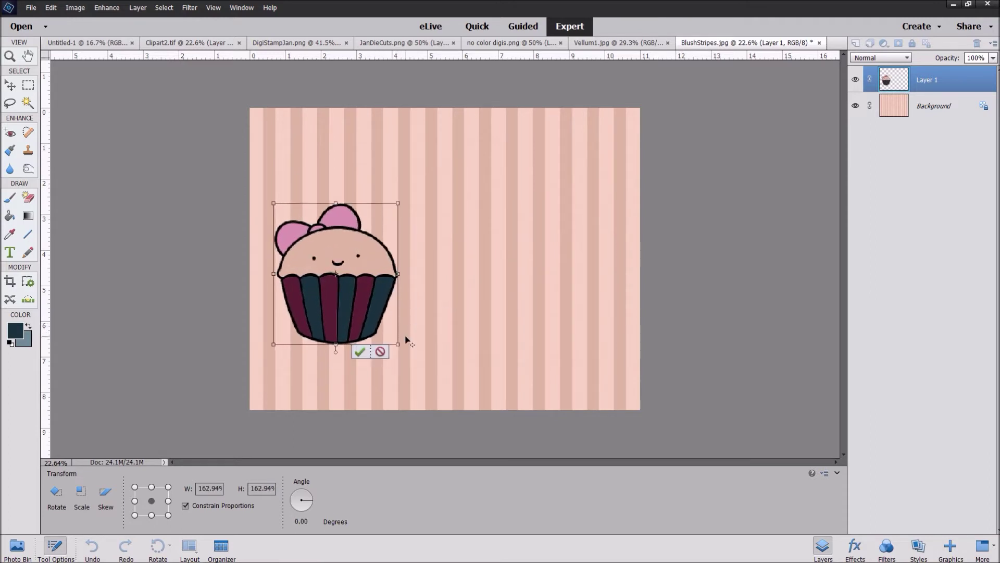
{"action": "left_click", "coordinate": [361, 352]}
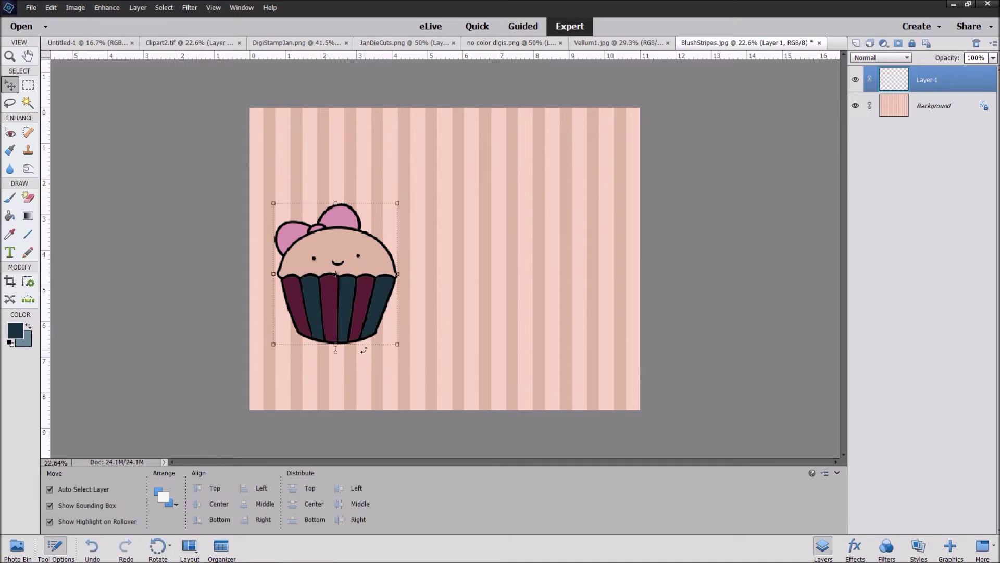
Move the cupcake to the lower right of the striped cover
{"action": "left_click_drag", "start_coordinate": [326, 243], "coordinate": [561, 301]}
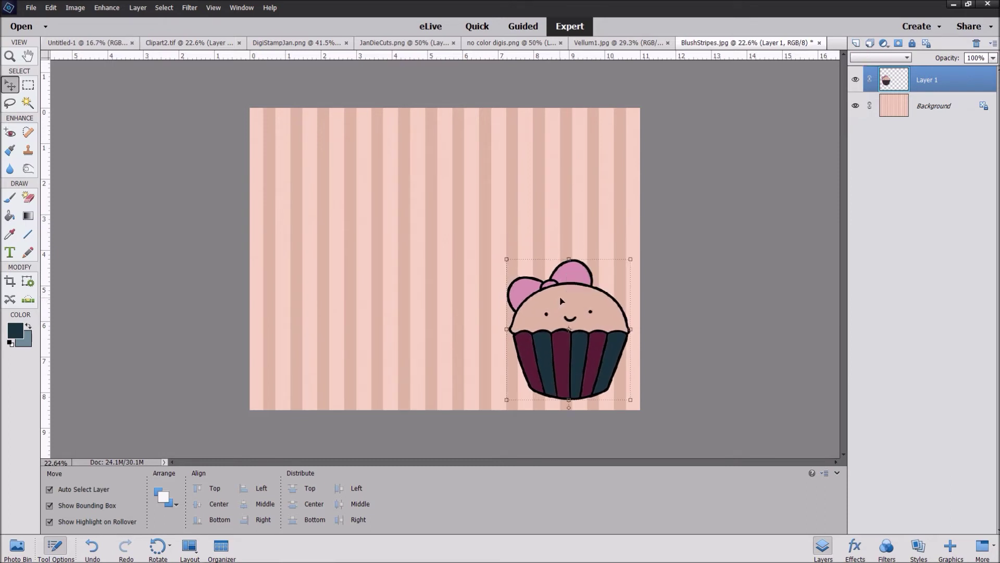
{"action": "left_click", "coordinate": [717, 347]}
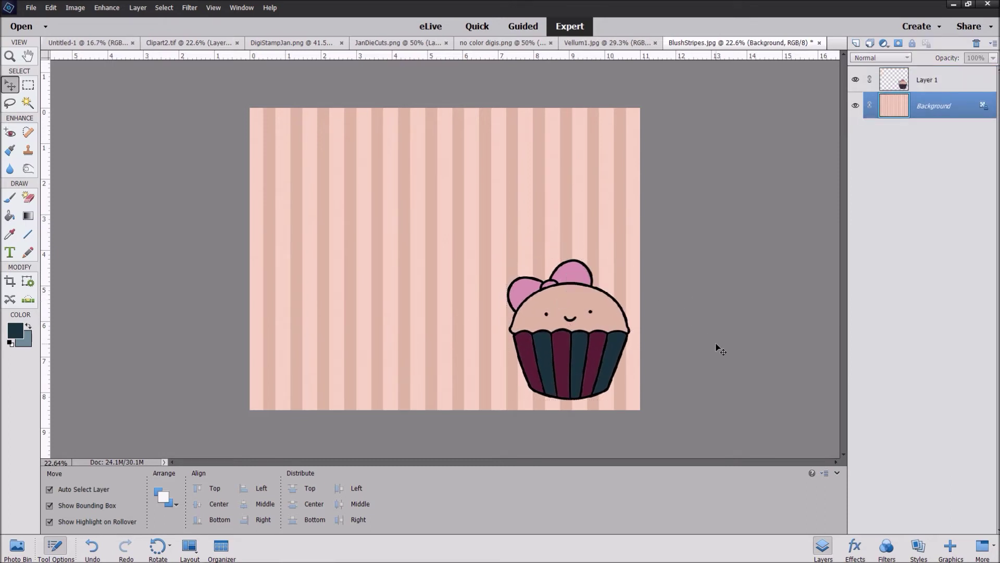
{"action": "left_click_drag", "start_coordinate": [601, 318], "coordinate": [591, 312]}
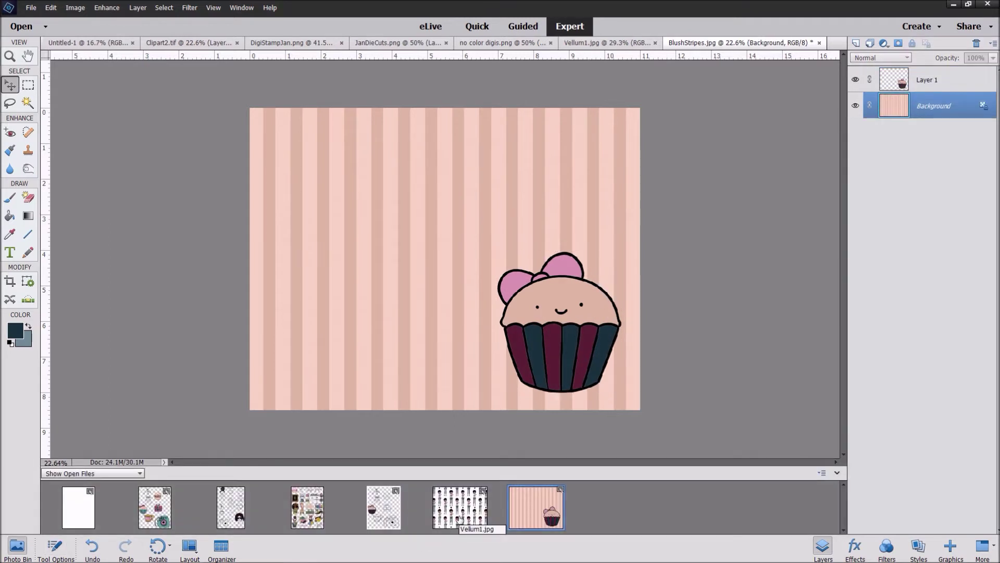
Lasso one girl in Vellum1, copy her to a new layer, and hide the background
{"action": "left_click", "coordinate": [464, 511]}
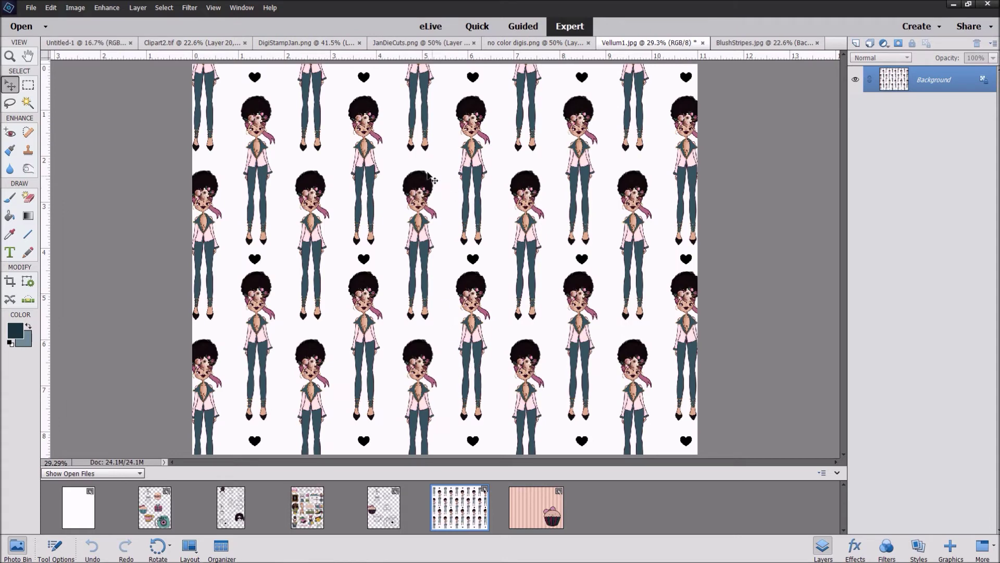
{"action": "left_click", "coordinate": [10, 102]}
{"action": "mouse_move", "coordinate": [442, 172]}
{"action": "left_mouse_down"}
{"action": "mouse_move", "coordinate": [399, 168]}
{"action": "mouse_move", "coordinate": [391, 206]}
{"action": "mouse_move", "coordinate": [399, 314]}
{"action": "mouse_move", "coordinate": [411, 331]}
{"action": "mouse_move", "coordinate": [437, 317]}
{"action": "mouse_move", "coordinate": [443, 171]}
{"action": "left_mouse_up"}
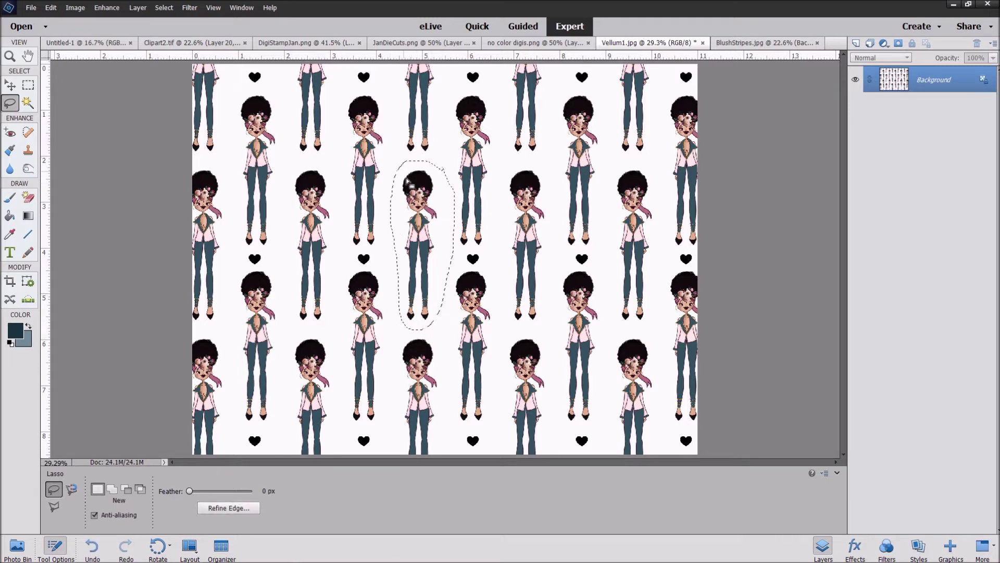
{"action": "right_click", "coordinate": [421, 210]}
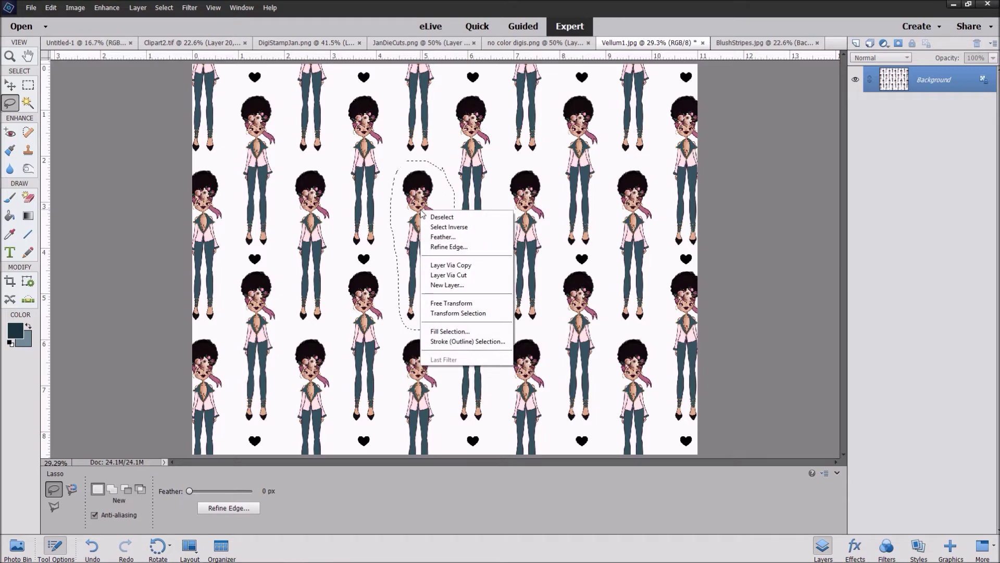
{"action": "left_click", "coordinate": [449, 265]}
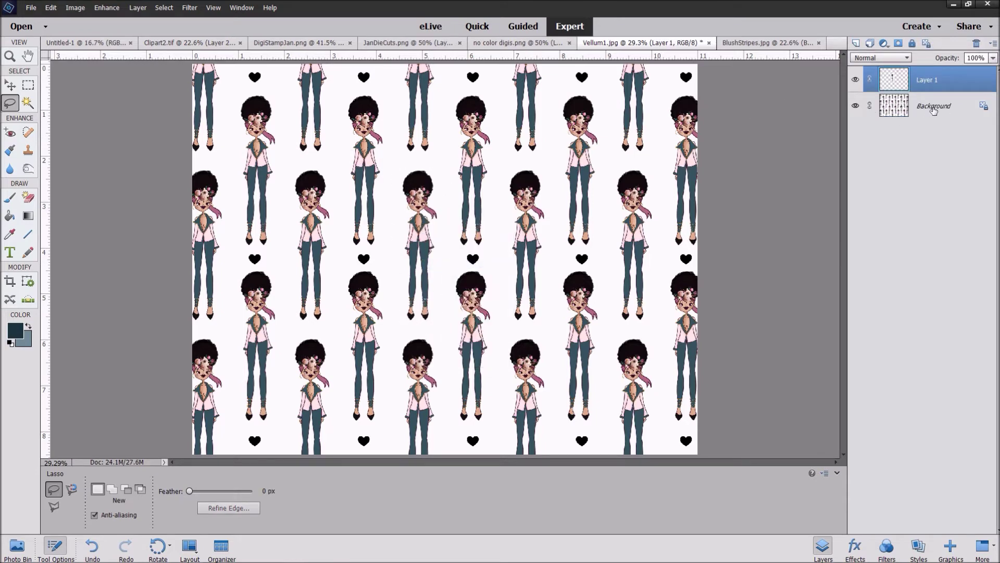
{"action": "left_click", "coordinate": [856, 108]}
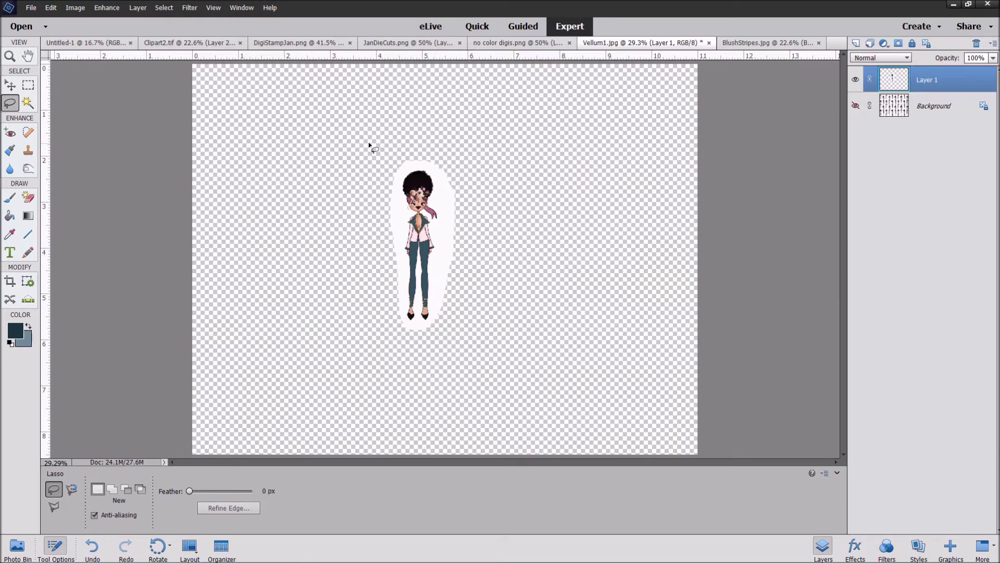
Drag the girl layer onto the BlushStripes cover with the Move tool
{"action": "left_click", "coordinate": [17, 547]}
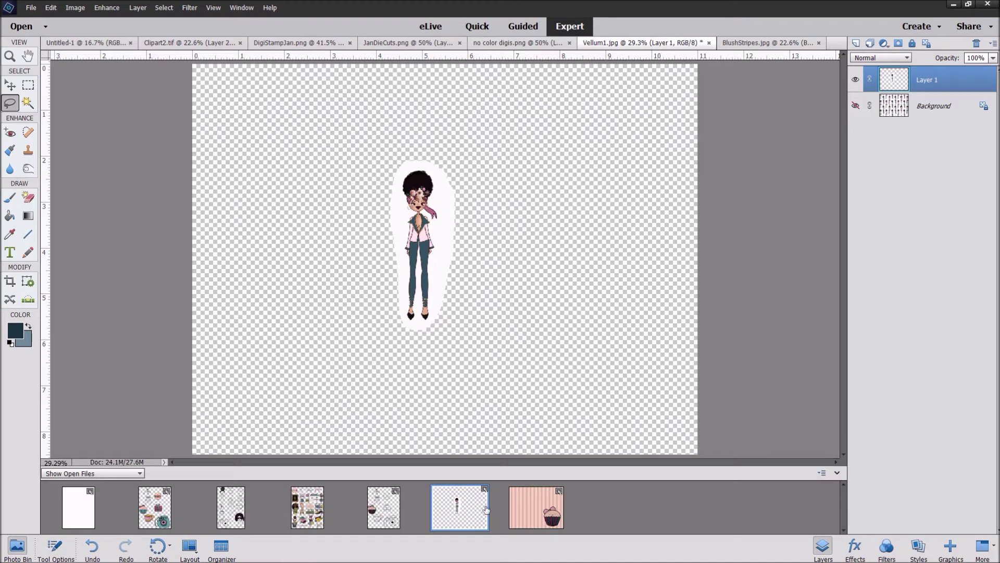
{"action": "left_click", "coordinate": [10, 86]}
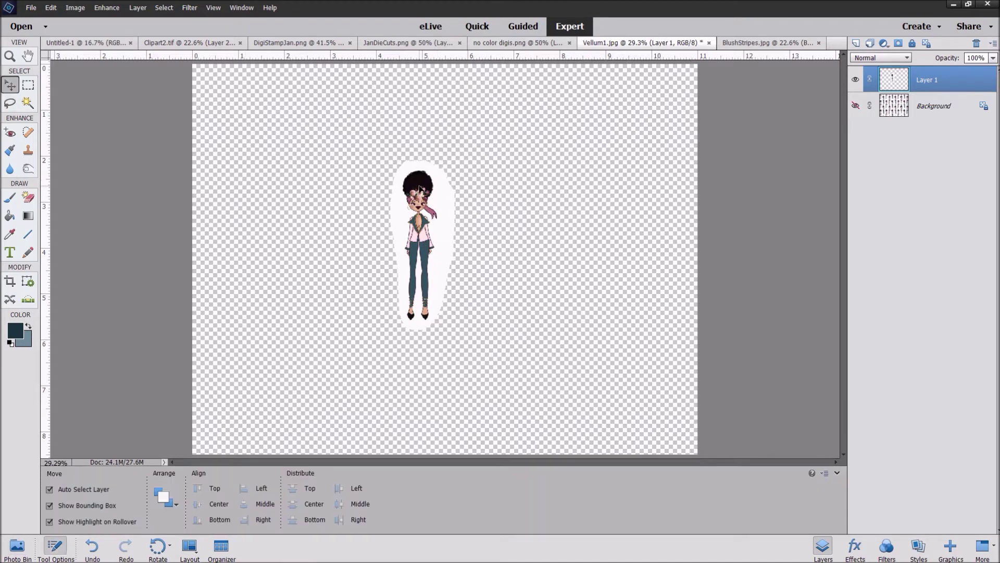
{"action": "left_click", "coordinate": [18, 547]}
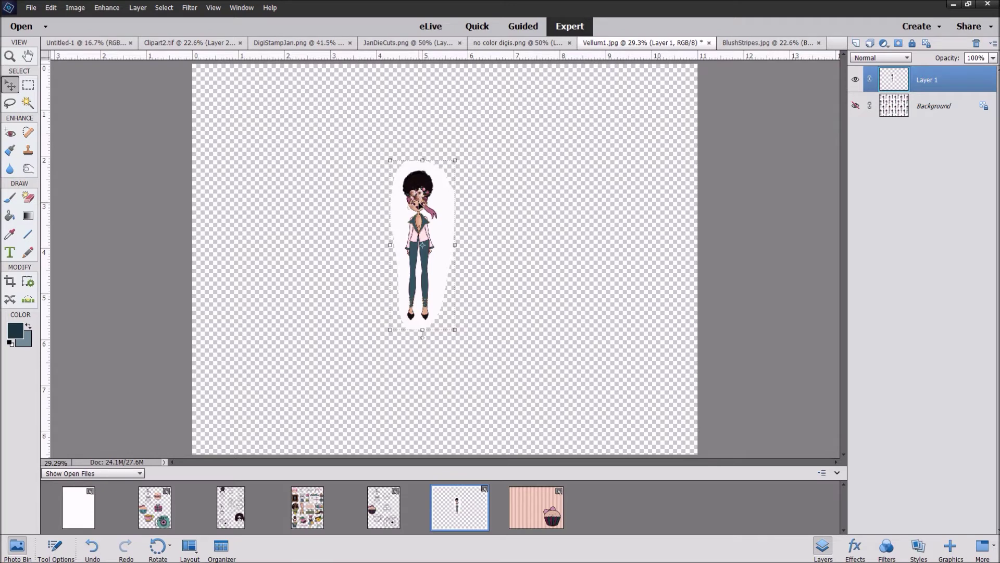
{"action": "left_click_drag", "start_coordinate": [420, 204], "coordinate": [533, 501]}
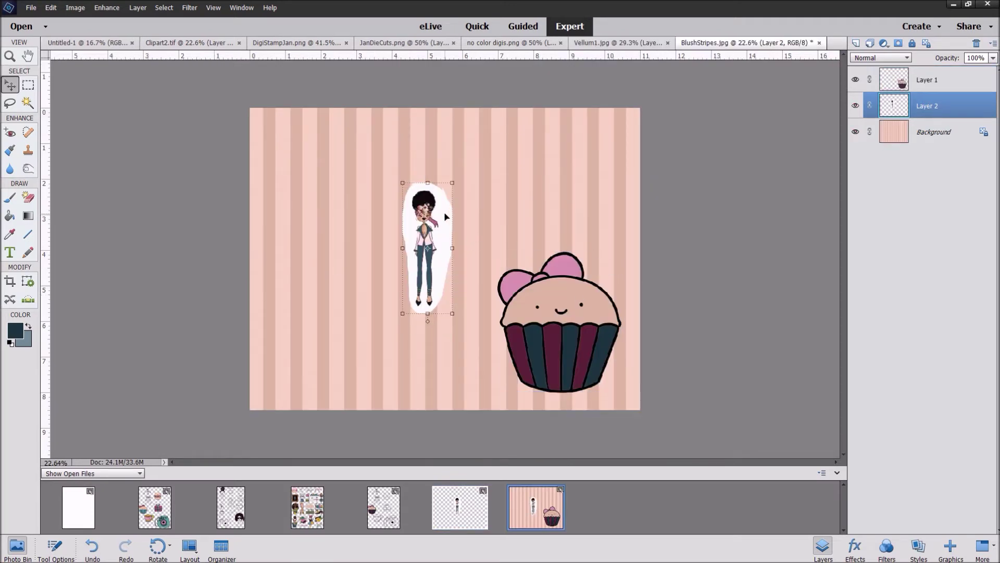
Delete the girl's layer from the cover and Magic Erase the white halo around her in Vellum1
{"action": "right_click", "coordinate": [904, 107]}
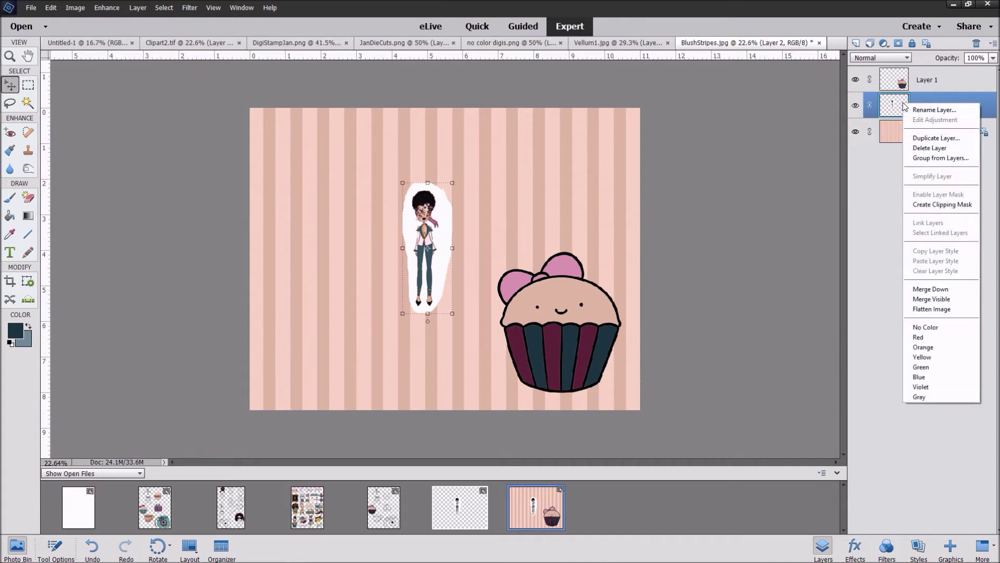
{"action": "left_click", "coordinate": [932, 149]}
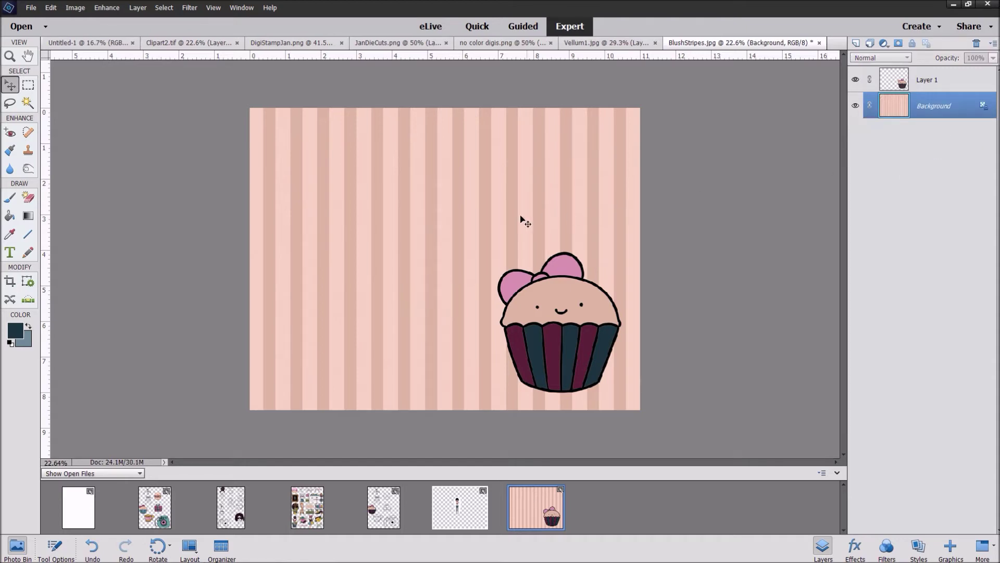
{"action": "left_click", "coordinate": [460, 519]}
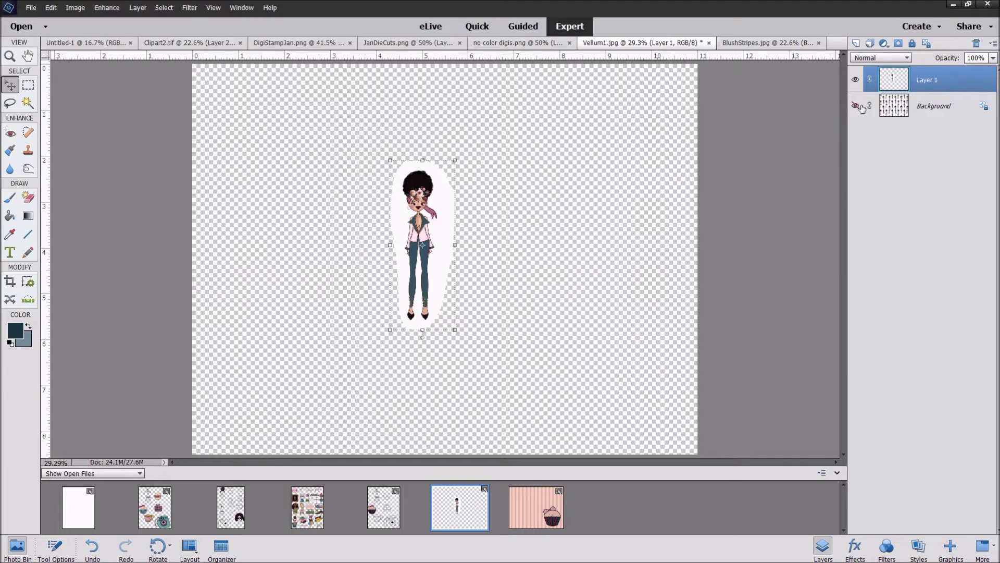
{"action": "left_click", "coordinate": [28, 201]}
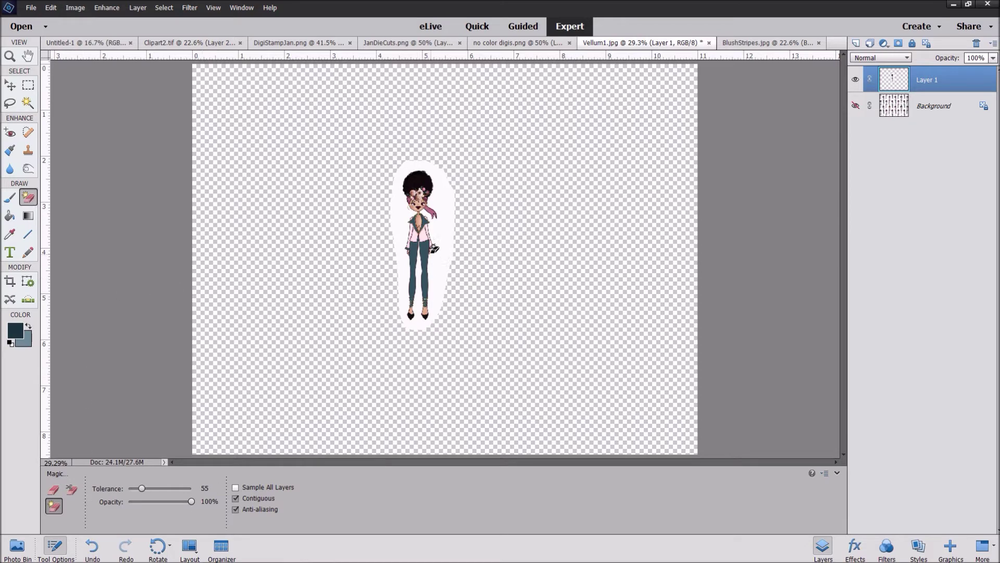
{"action": "left_click", "coordinate": [449, 190]}
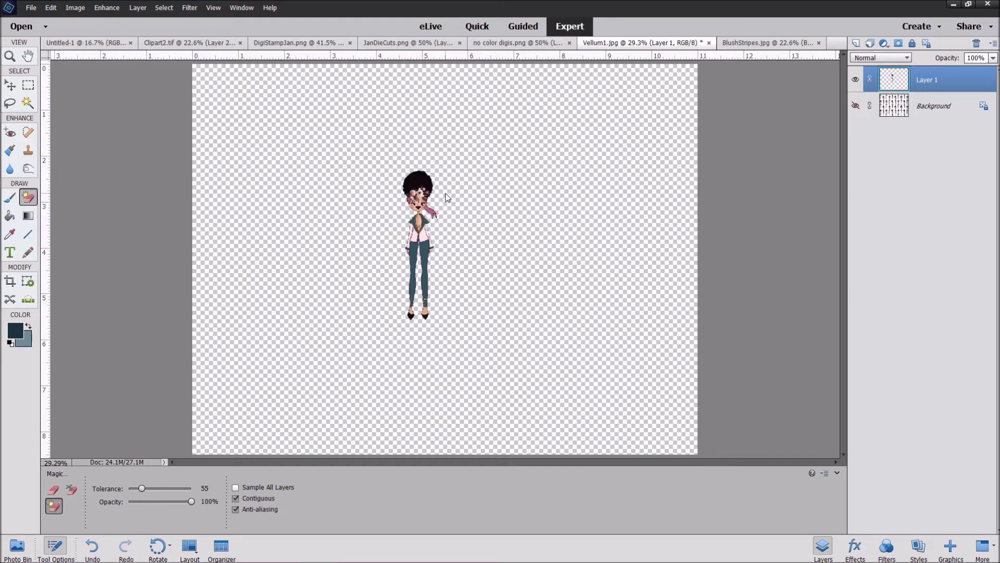
Drag the cleaned girl onto the BlushStripes cover as Layer 2
{"action": "left_click", "coordinate": [17, 547]}
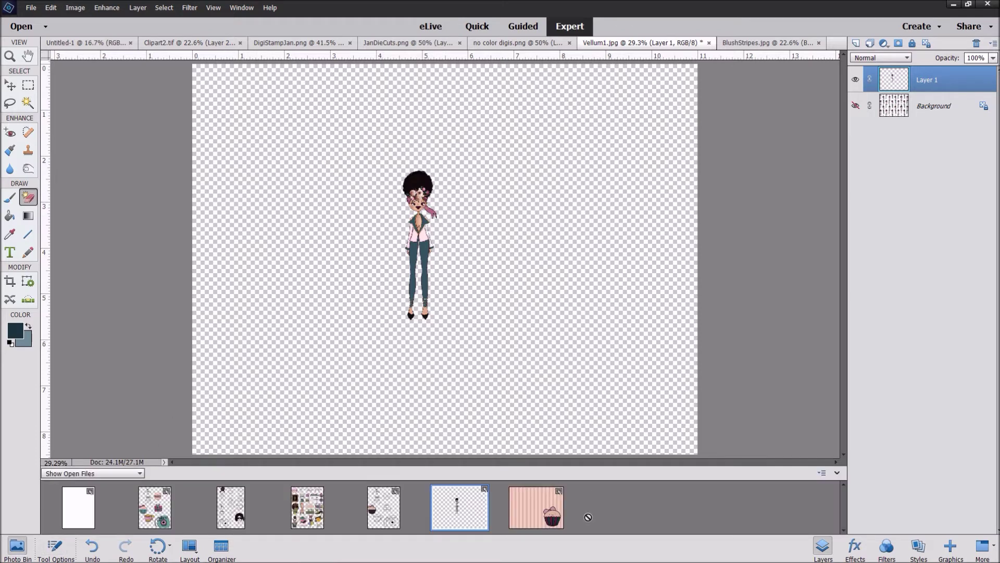
{"action": "left_click", "coordinate": [9, 86]}
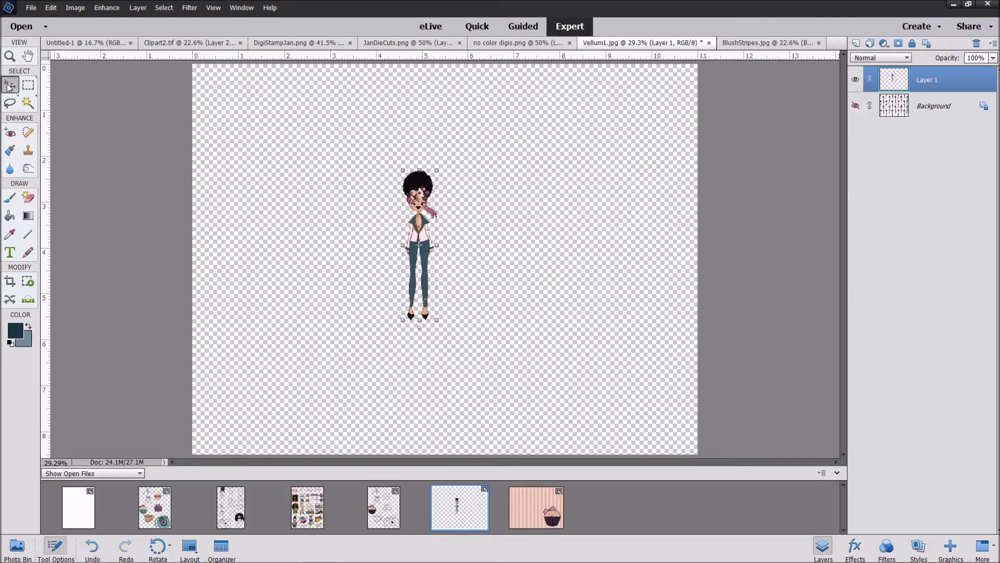
{"action": "left_click", "coordinate": [16, 547]}
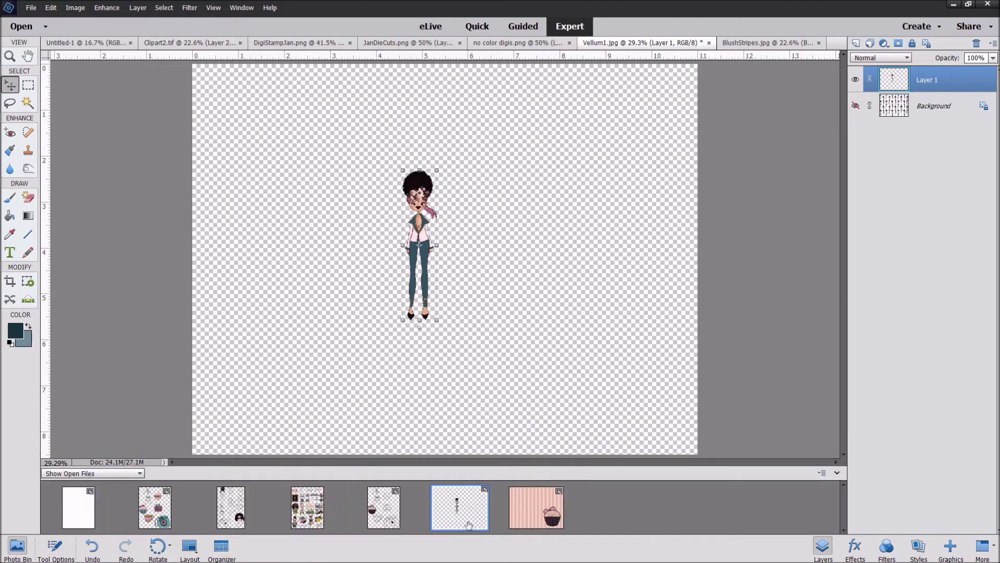
{"action": "left_click_drag", "start_coordinate": [419, 196], "coordinate": [540, 511]}
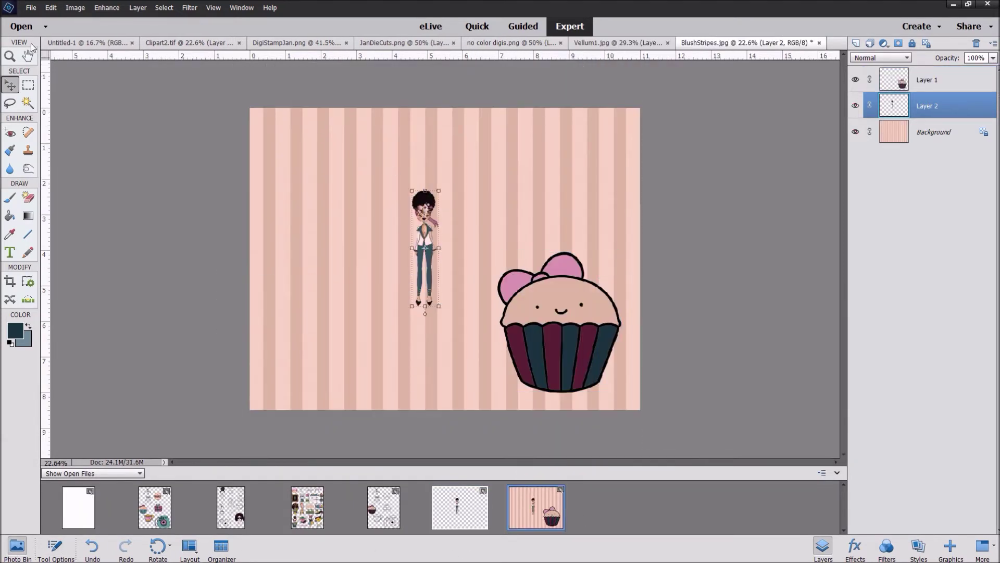
Move the girl down beside the cupcake and enlarge her to about 160%
{"action": "left_click_drag", "start_coordinate": [433, 214], "coordinate": [552, 252]}
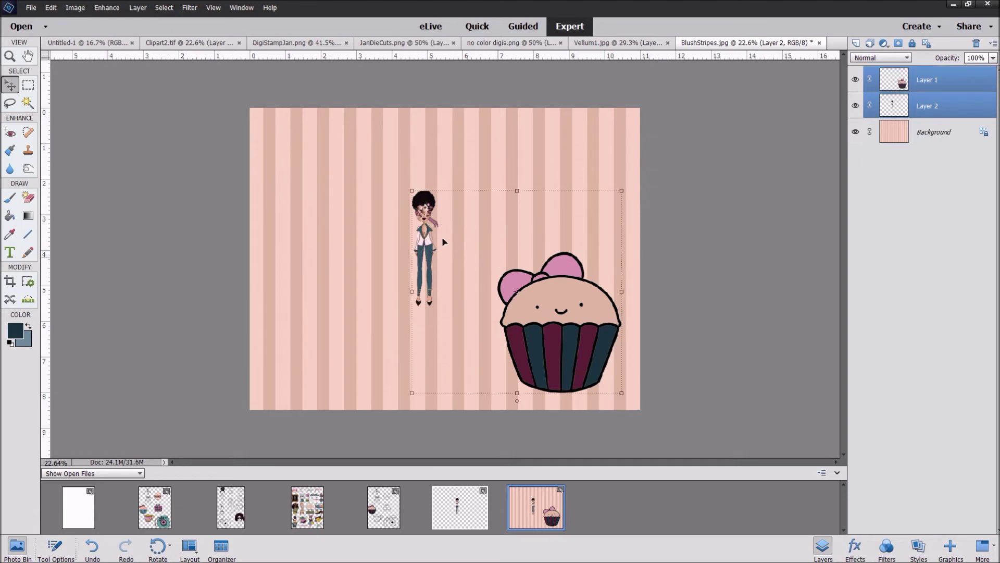
{"action": "left_click", "coordinate": [424, 166]}
{"action": "left_click_drag", "start_coordinate": [433, 227], "coordinate": [493, 312]}
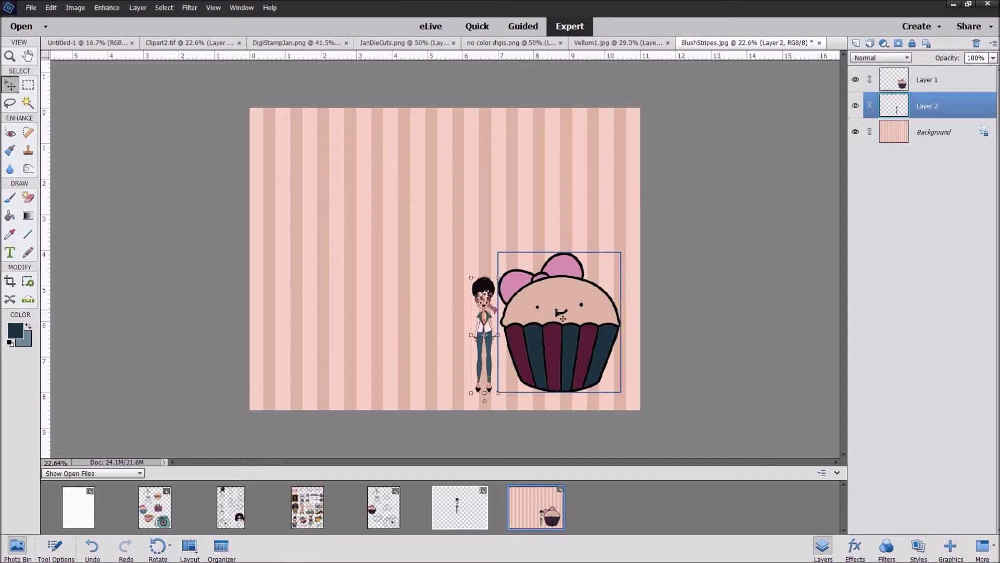
{"action": "left_click_drag", "start_coordinate": [498, 277], "coordinate": [514, 208]}
{"action": "left_click", "coordinate": [476, 412]}
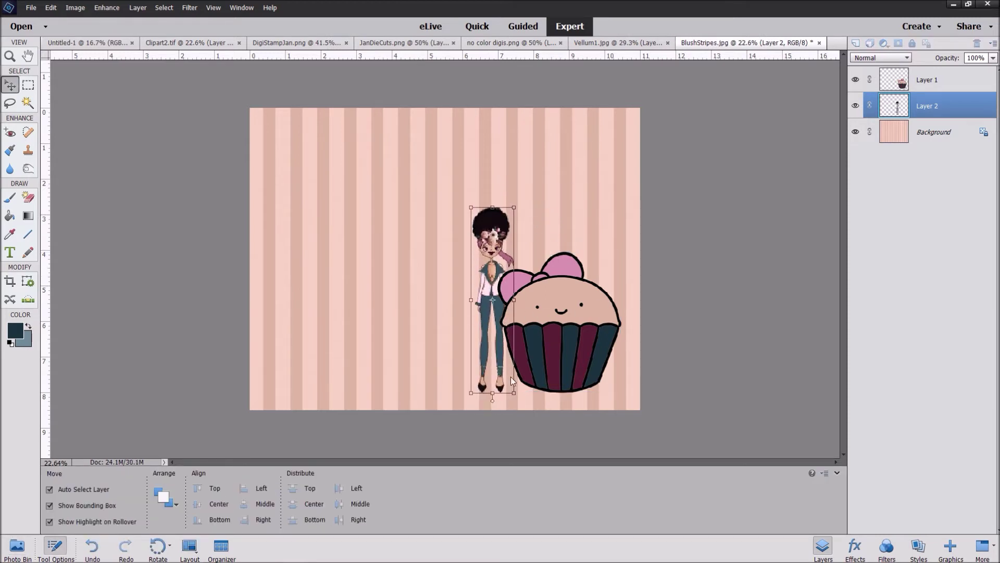
{"action": "left_click", "coordinate": [556, 233]}
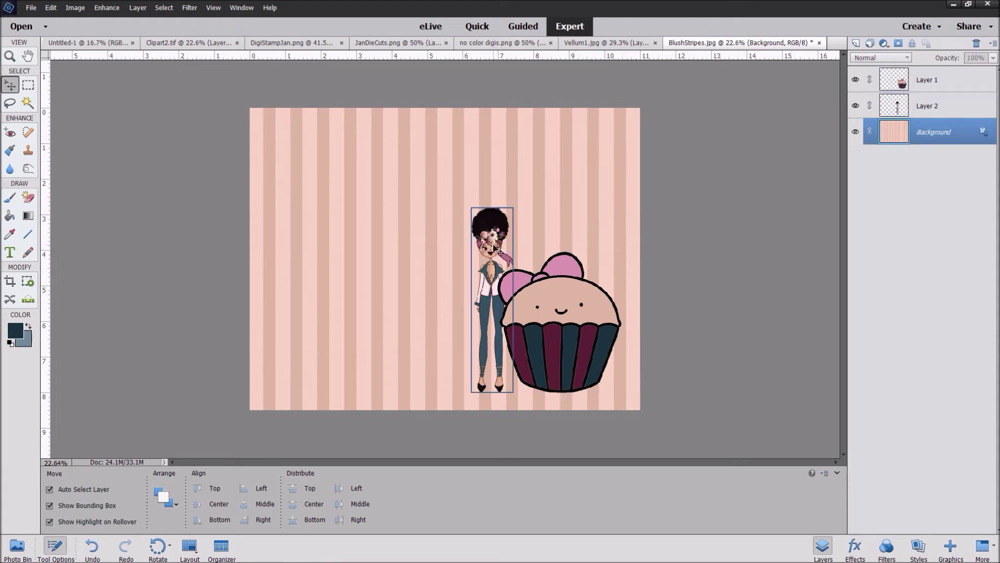
Nudge the girl against the cupcake's left side, raise her layer above it, then switch to JanDieCuts
{"action": "mouse_move", "coordinate": [494, 226]}
{"action": "left_mouse_down"}
{"action": "mouse_move", "coordinate": [539, 218]}
{"action": "mouse_move", "coordinate": [489, 227]}
{"action": "left_mouse_up"}
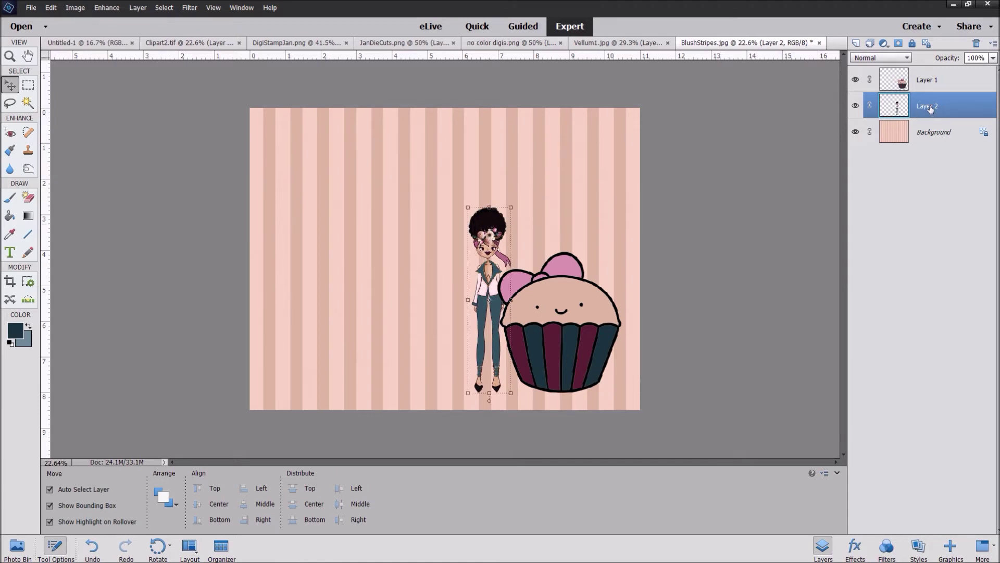
{"action": "left_click_drag", "start_coordinate": [931, 109], "coordinate": [930, 80]}
{"action": "left_click_drag", "start_coordinate": [494, 230], "coordinate": [515, 230]}
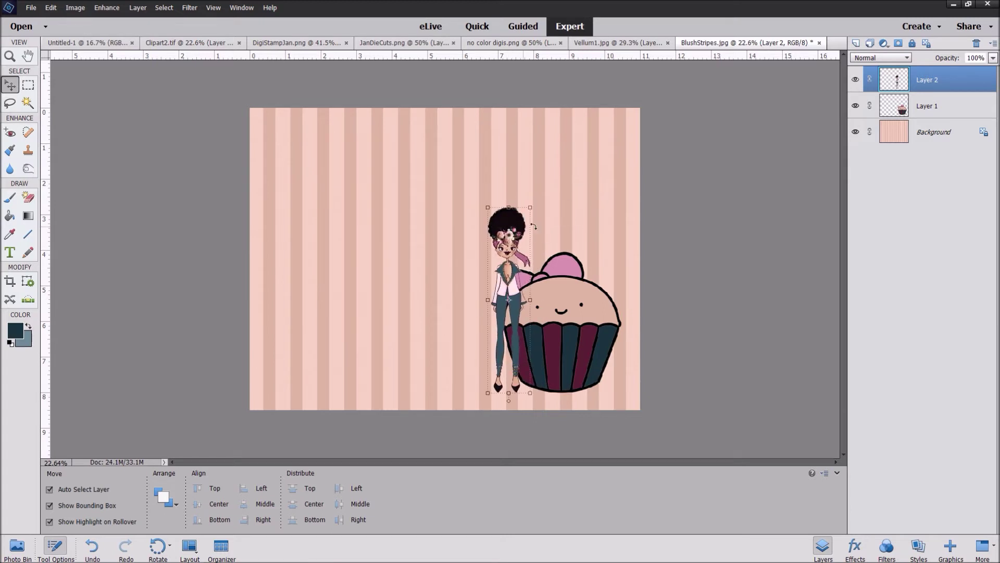
{"action": "left_click", "coordinate": [565, 211]}
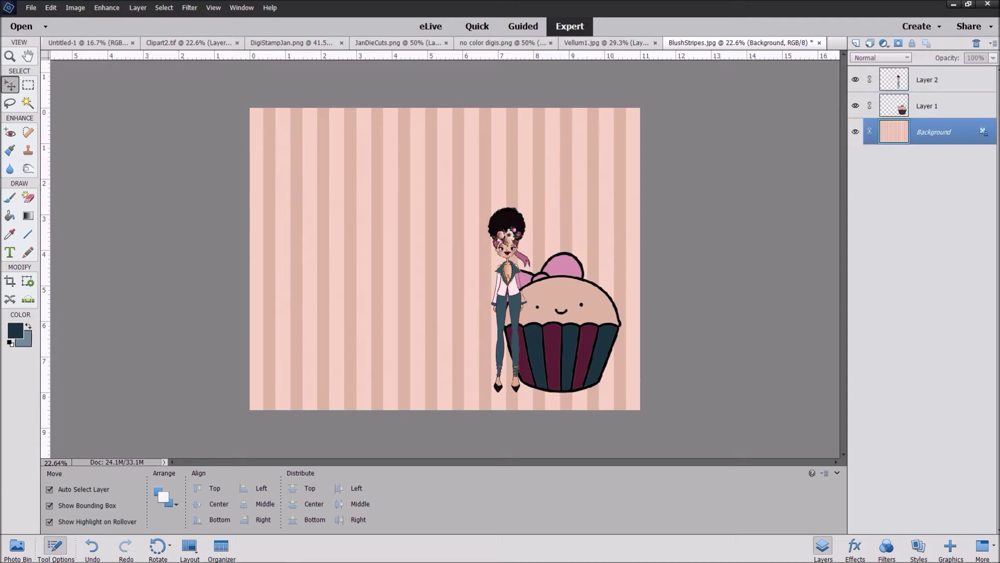
{"action": "left_click", "coordinate": [17, 547]}
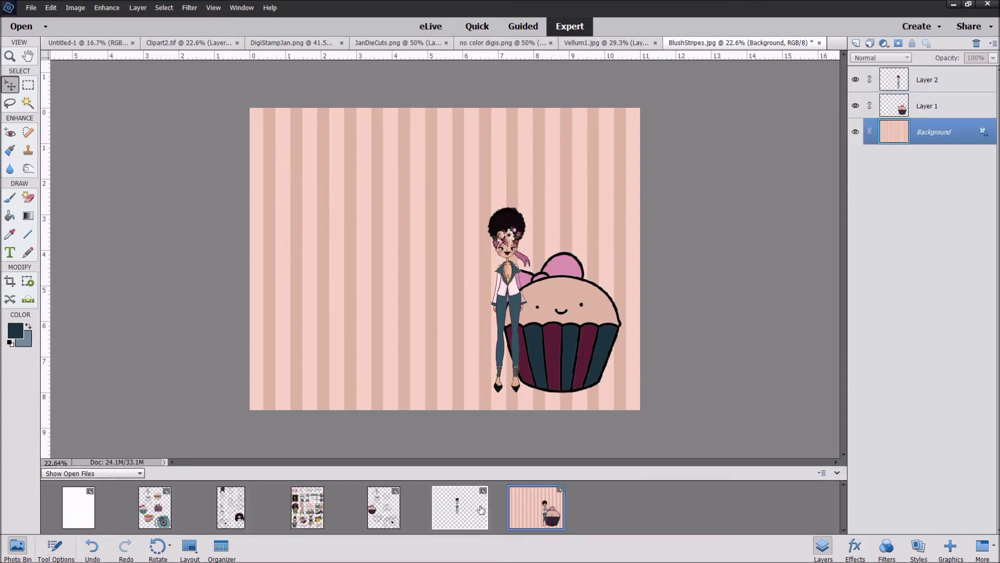
{"action": "left_click", "coordinate": [308, 514]}
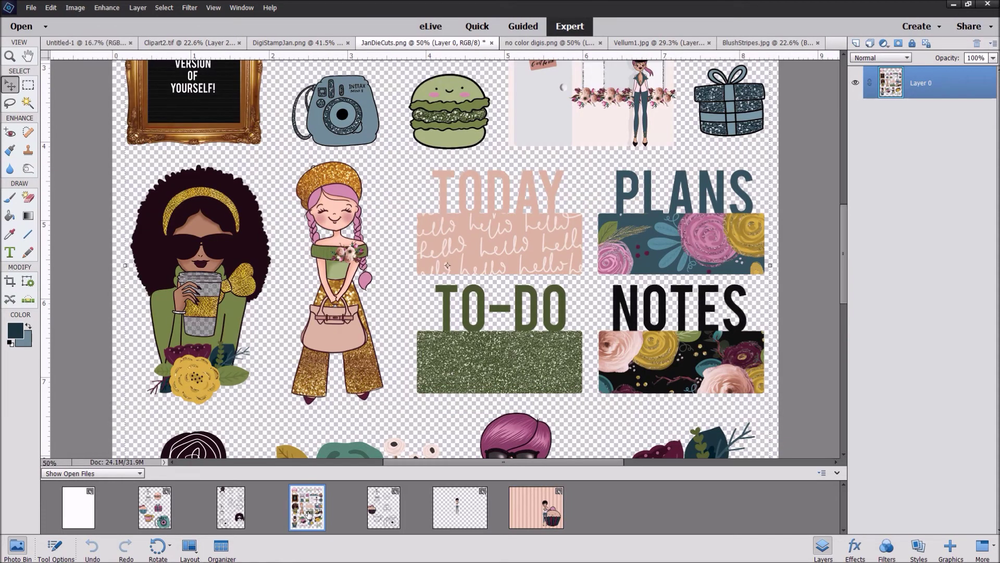
Scroll to the sheet's top row and select part of the pink xoxo lettering with the Magic Wand
{"action": "left_click_drag", "start_coordinate": [848, 268], "coordinate": [843, 177]}
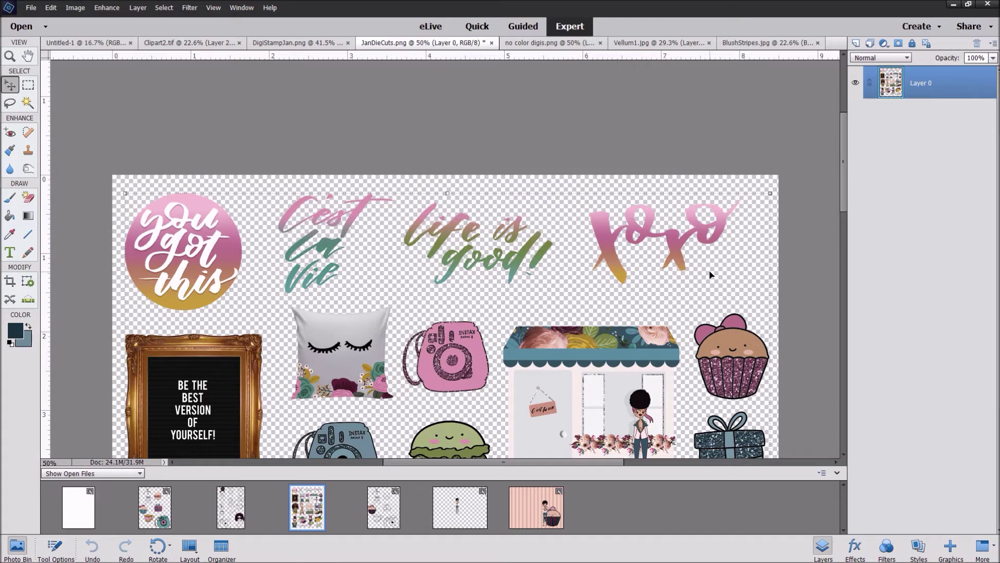
{"action": "left_click", "coordinate": [28, 104]}
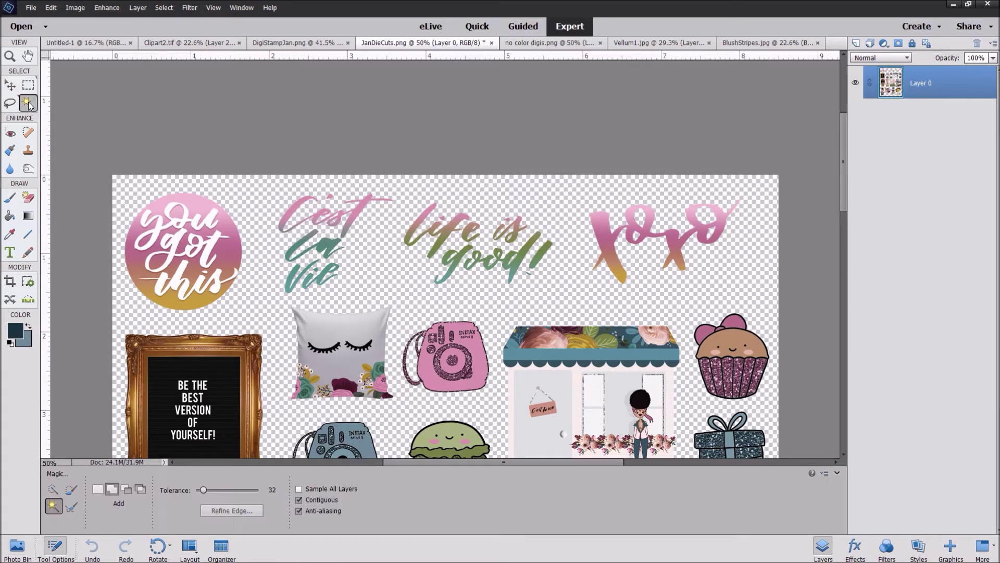
{"action": "left_click", "coordinate": [603, 223]}
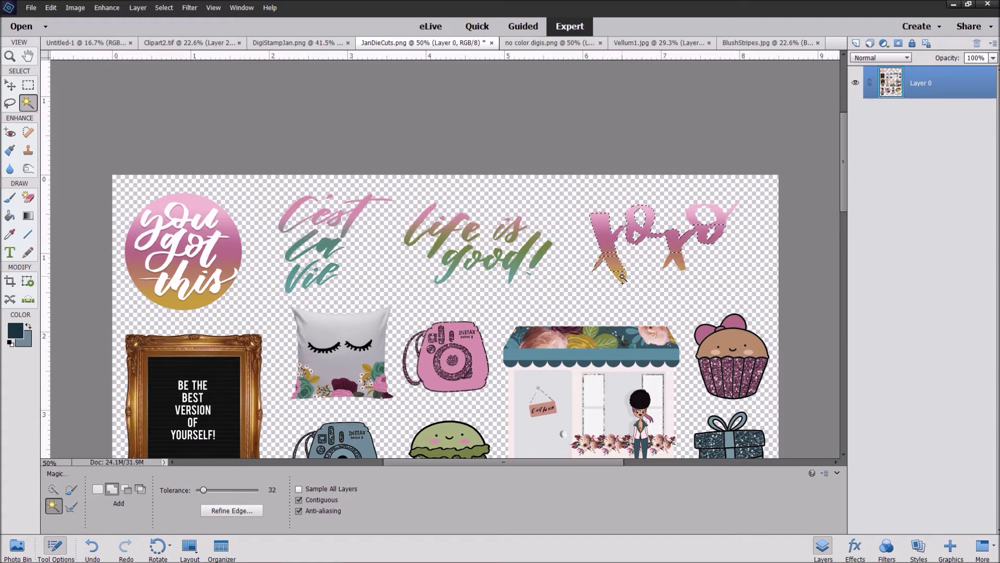
Add the remaining parts of the xoxo lettering to the Magic Wand selection
{"action": "left_click", "coordinate": [612, 257]}
Copy the xoxo selection onto a new Layer 1 with Layer Via Copy and check it by toggling Layer 0
{"action": "right_click", "coordinate": [653, 221]}
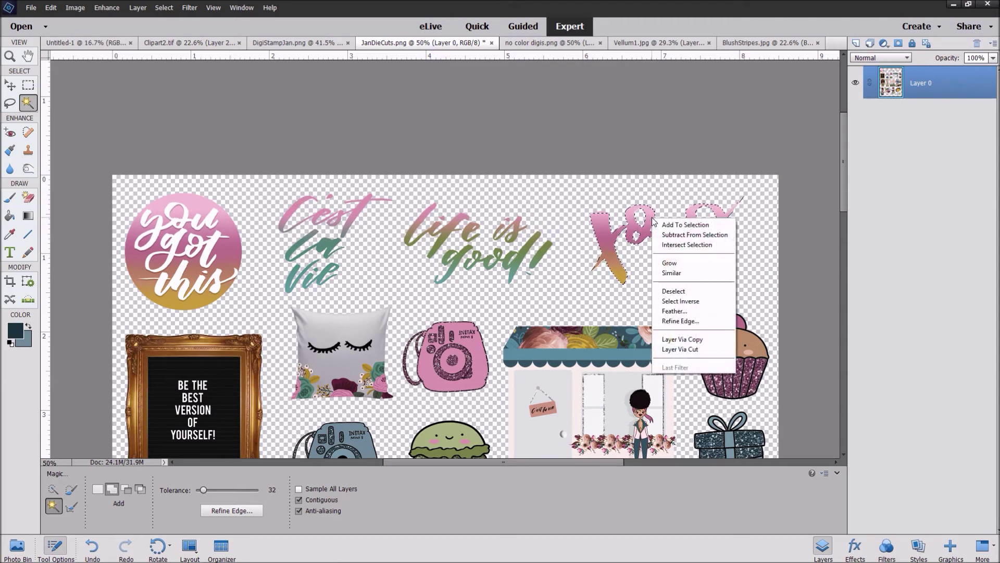
{"action": "left_click", "coordinate": [688, 339]}
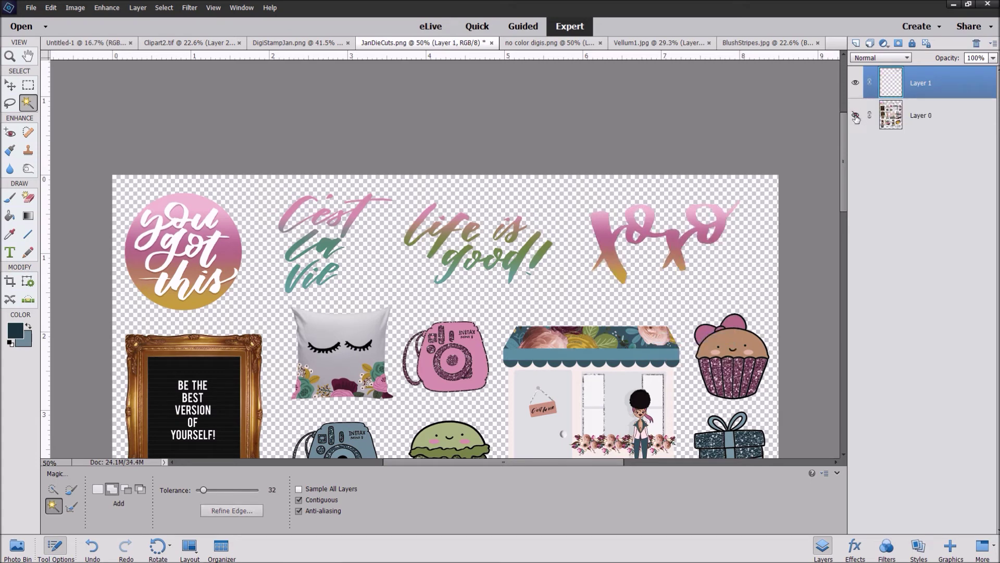
{"action": "left_click", "coordinate": [855, 116]}
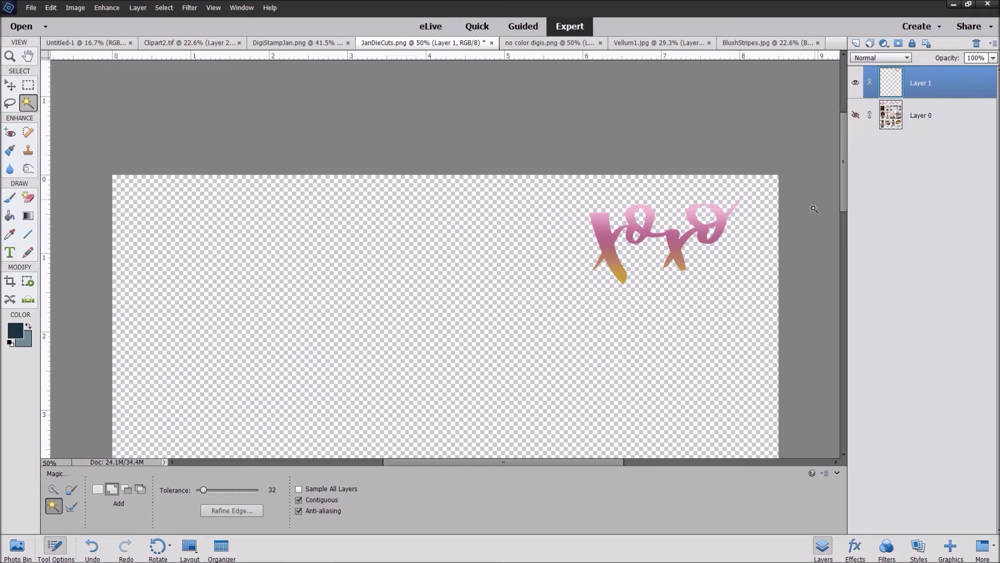
{"action": "left_click", "coordinate": [855, 116]}
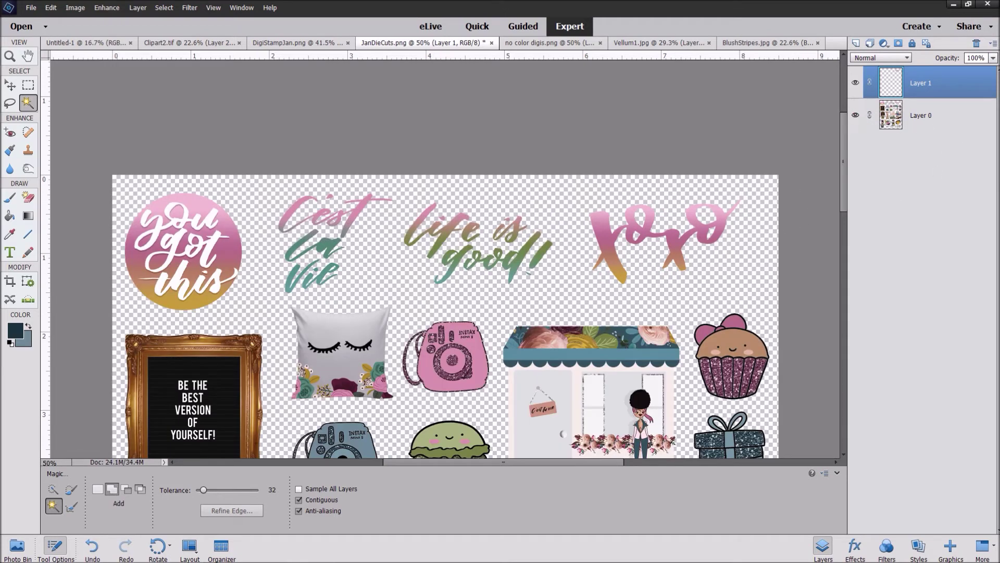
{"action": "left_click", "coordinate": [20, 544]}
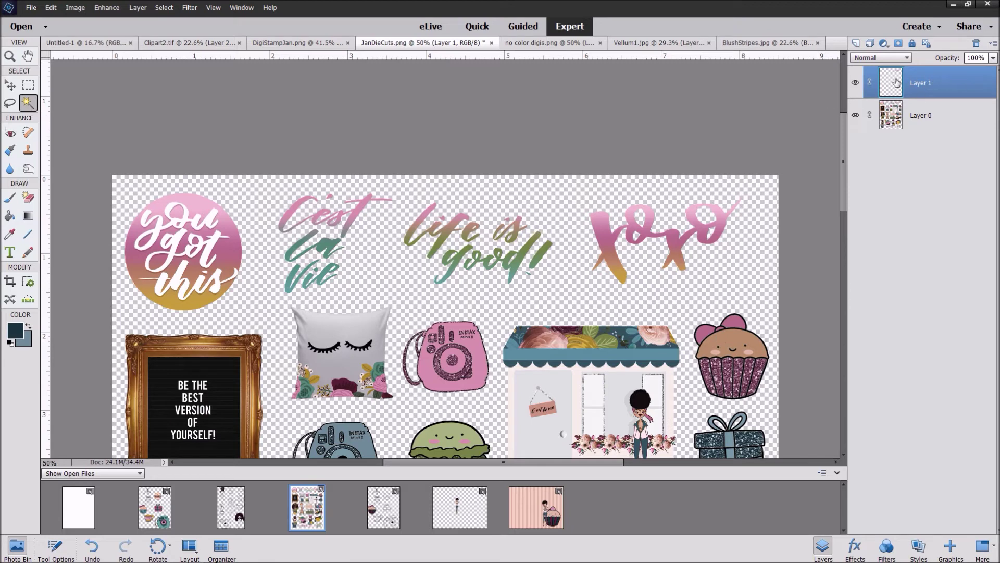
{"action": "left_click", "coordinate": [10, 85]}
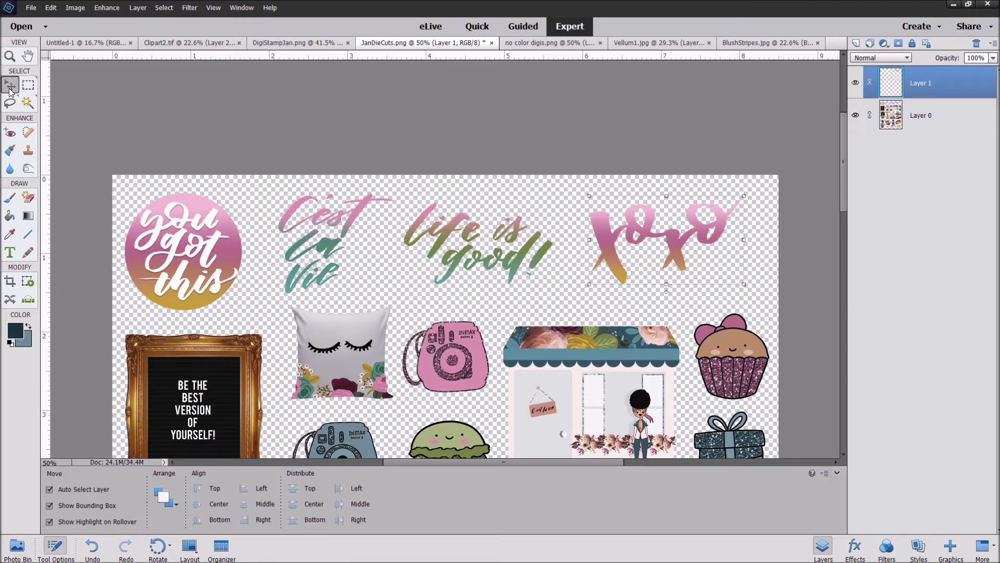
Duplicate the xoxo and carry the copy onto the BlushStripes cover near its top edge
{"action": "mouse_move", "coordinate": [608, 236]}
{"action": "left_mouse_down"}
{"action": "mouse_move", "coordinate": [592, 273]}
{"action": "mouse_move", "coordinate": [466, 422]}
{"action": "mouse_move", "coordinate": [584, 333]}
{"action": "mouse_move", "coordinate": [605, 230]}
{"action": "left_mouse_up"}
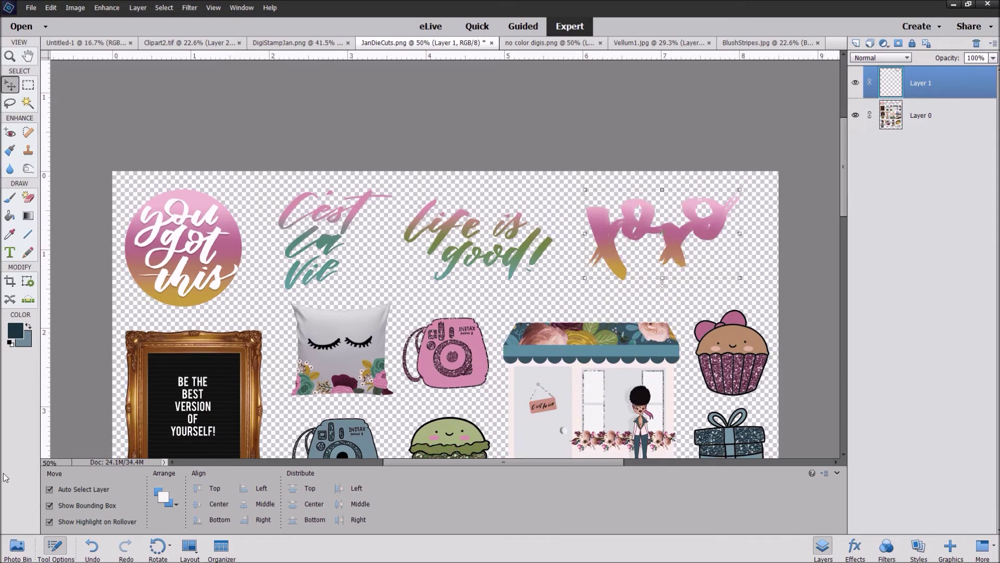
{"action": "left_click", "coordinate": [17, 545]}
{"action": "left_click_drag", "start_coordinate": [609, 230], "coordinate": [531, 504]}
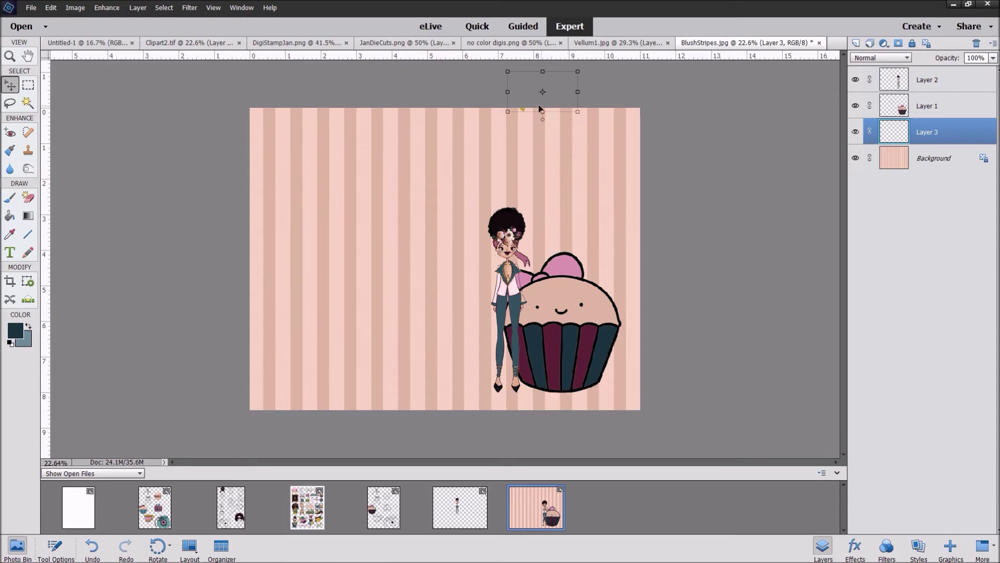
{"action": "left_click_drag", "start_coordinate": [543, 95], "coordinate": [558, 291]}
Move the xoxo layer to the top of the stack, adjust the cupcake, and make Layer 3 active
{"action": "left_click_drag", "start_coordinate": [939, 134], "coordinate": [923, 88]}
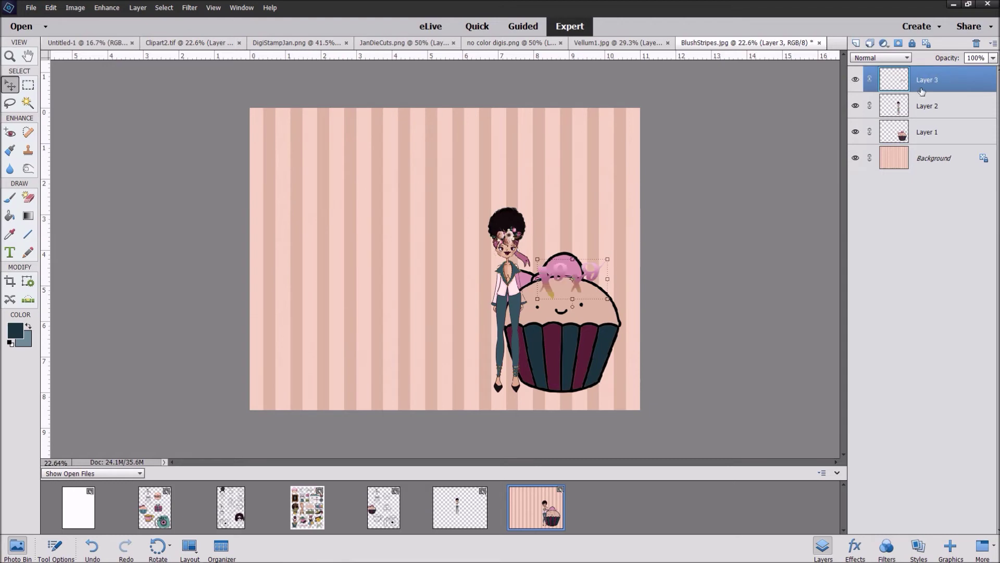
{"action": "left_click_drag", "start_coordinate": [565, 271], "coordinate": [585, 234]}
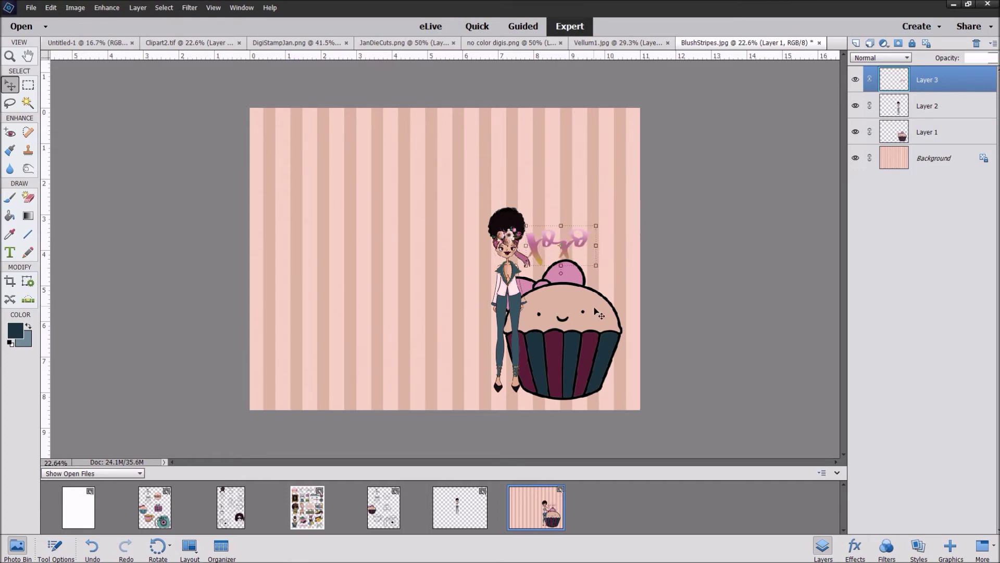
{"action": "left_click", "coordinate": [620, 239]}
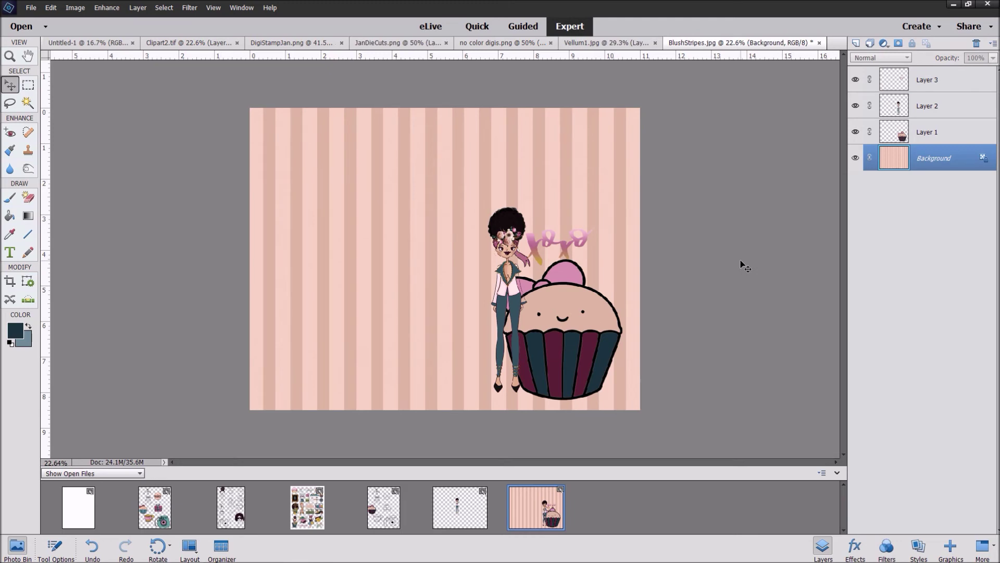
{"action": "key", "text": "l"}
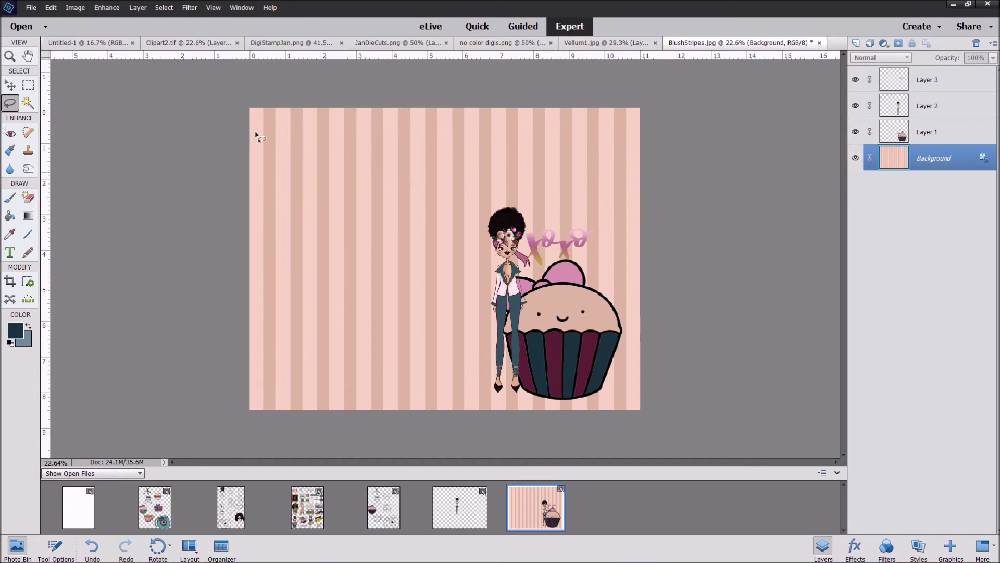
{"action": "left_click", "coordinate": [9, 85]}
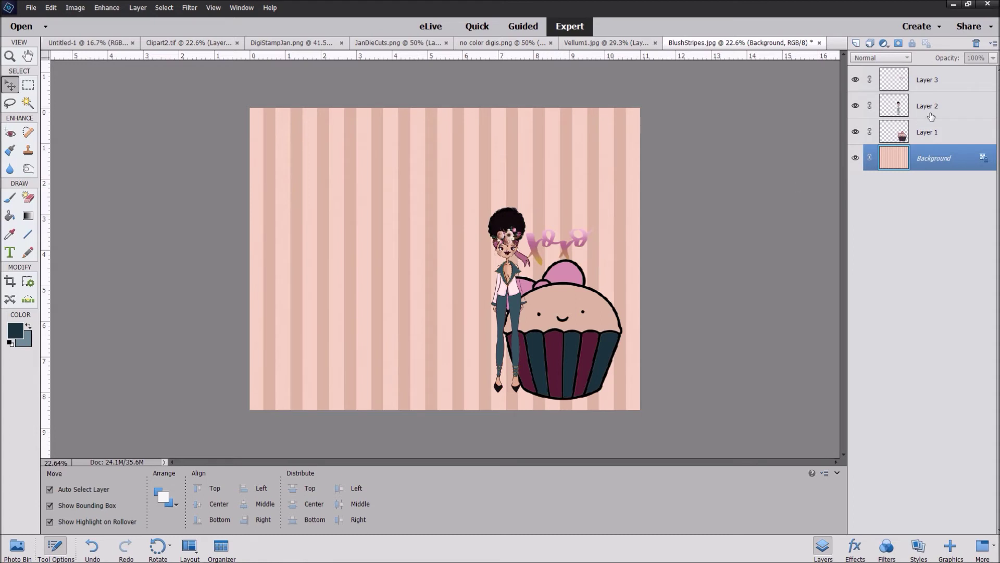
{"action": "left_click", "coordinate": [935, 83]}
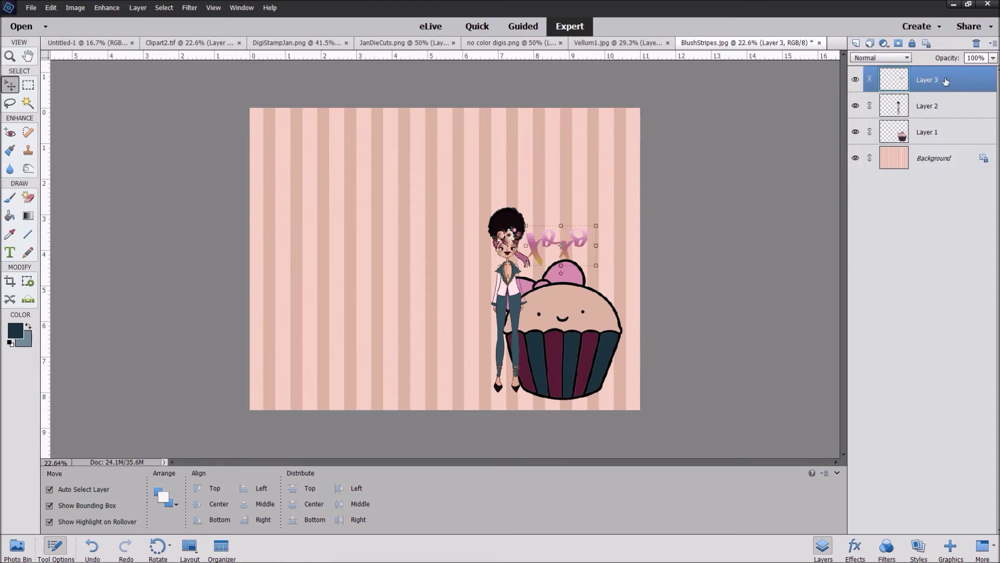
Add a drop shadow to the xoxo's layer style and change its lighting angle
{"action": "right_click", "coordinate": [551, 245]}
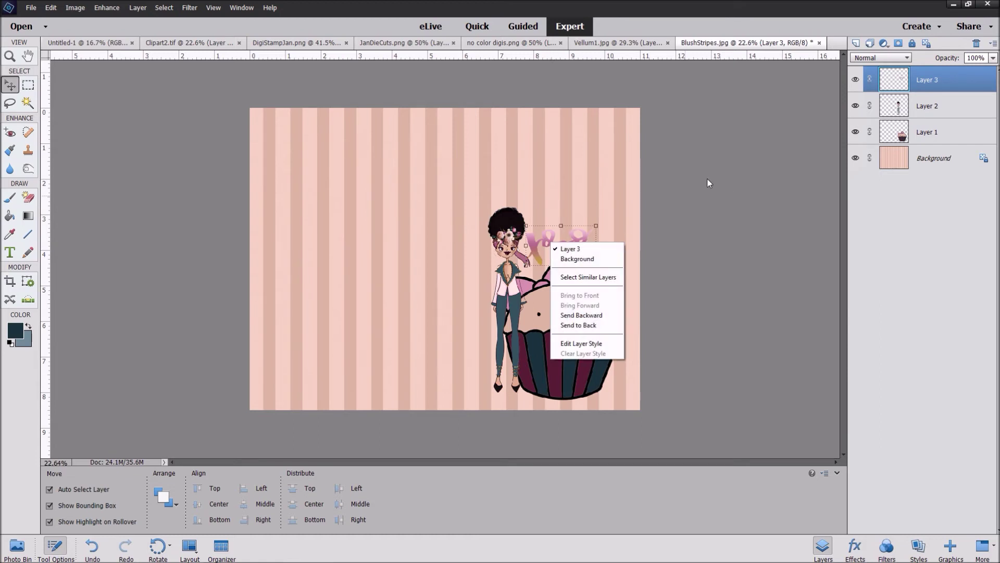
{"action": "left_click", "coordinate": [582, 344]}
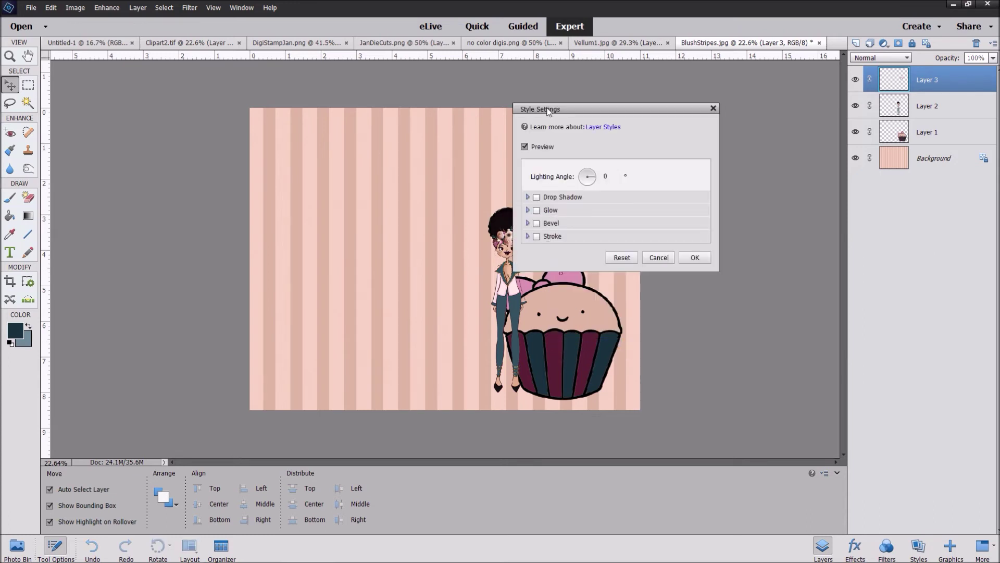
{"action": "left_click_drag", "start_coordinate": [548, 111], "coordinate": [282, 202]}
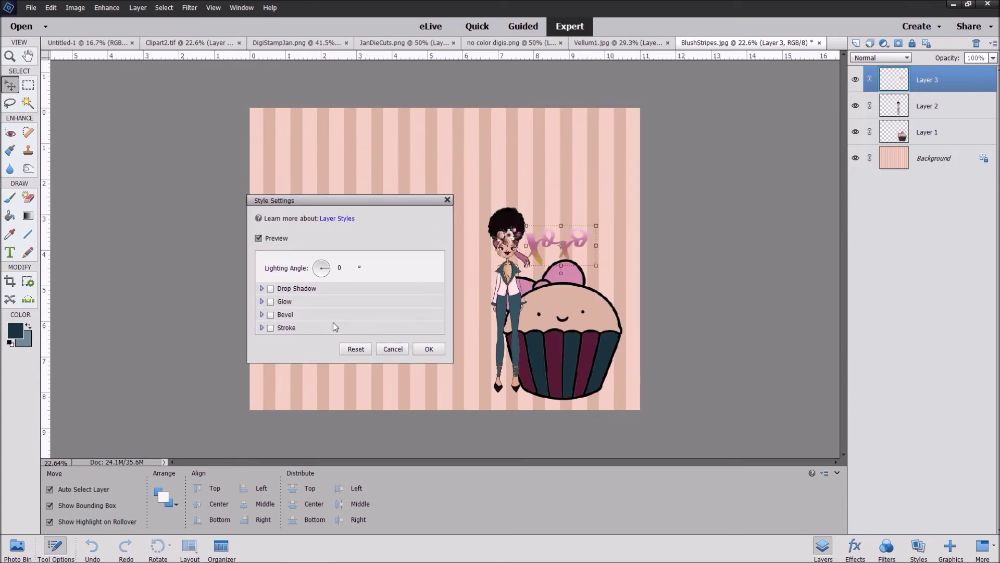
{"action": "left_click", "coordinate": [271, 288]}
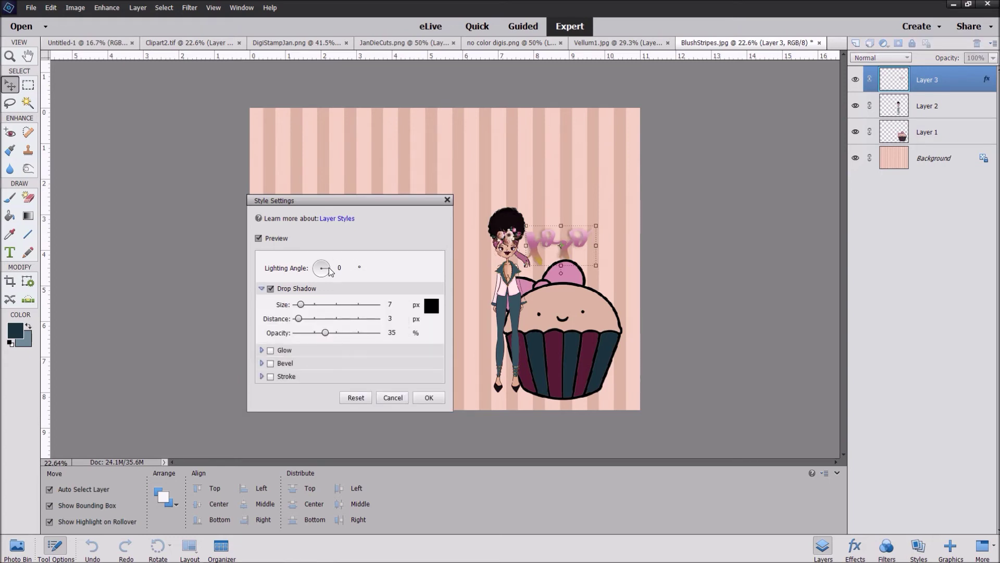
{"action": "mouse_move", "coordinate": [328, 271]}
{"action": "left_mouse_down"}
{"action": "mouse_move", "coordinate": [315, 274]}
{"action": "mouse_move", "coordinate": [315, 255]}
{"action": "mouse_move", "coordinate": [330, 275]}
{"action": "left_mouse_up"}
Try inner and outer glow, bevel and stroke on the xoxo, leaving all of them off
{"action": "left_click", "coordinate": [271, 350]}
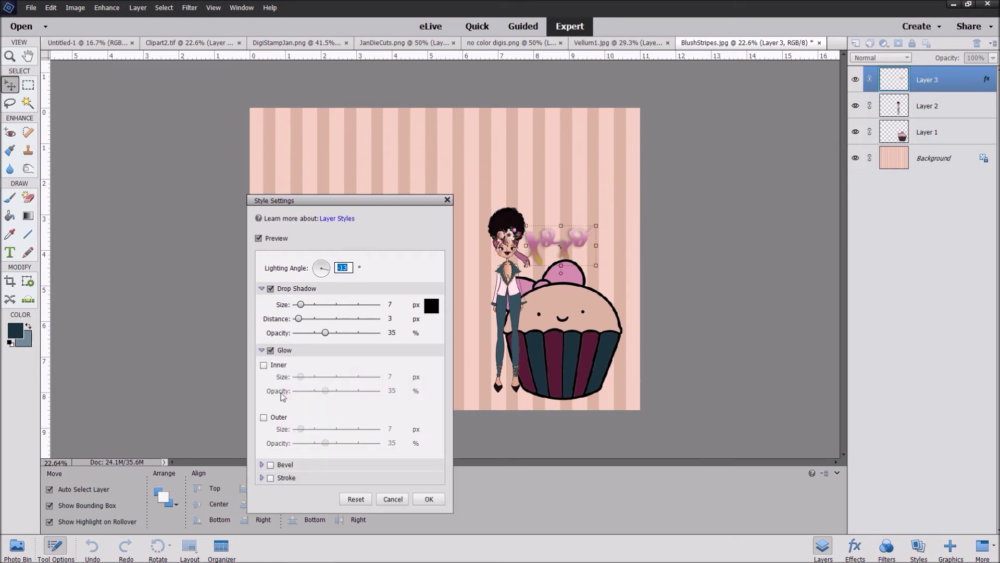
{"action": "left_click", "coordinate": [264, 366]}
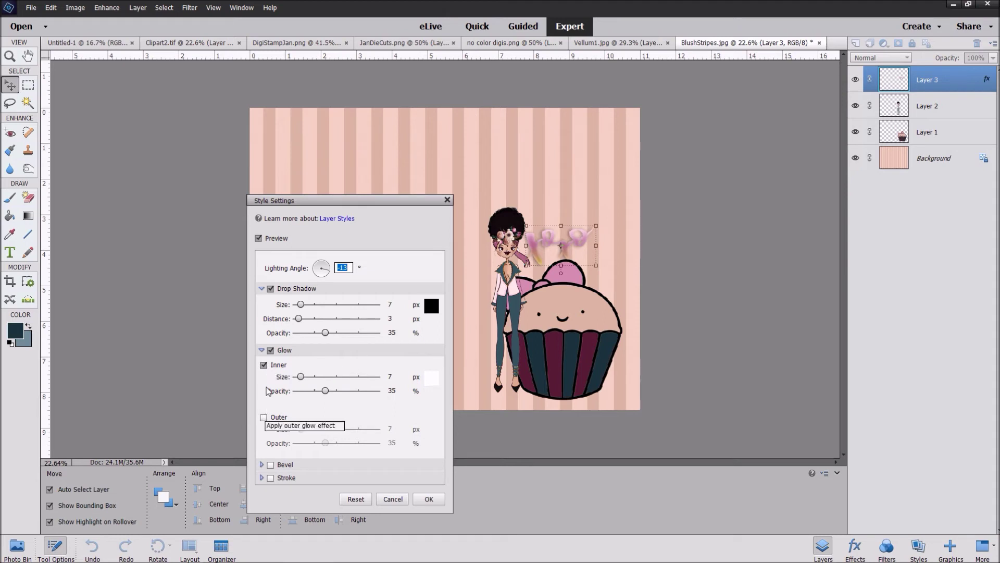
{"action": "left_click", "coordinate": [264, 417]}
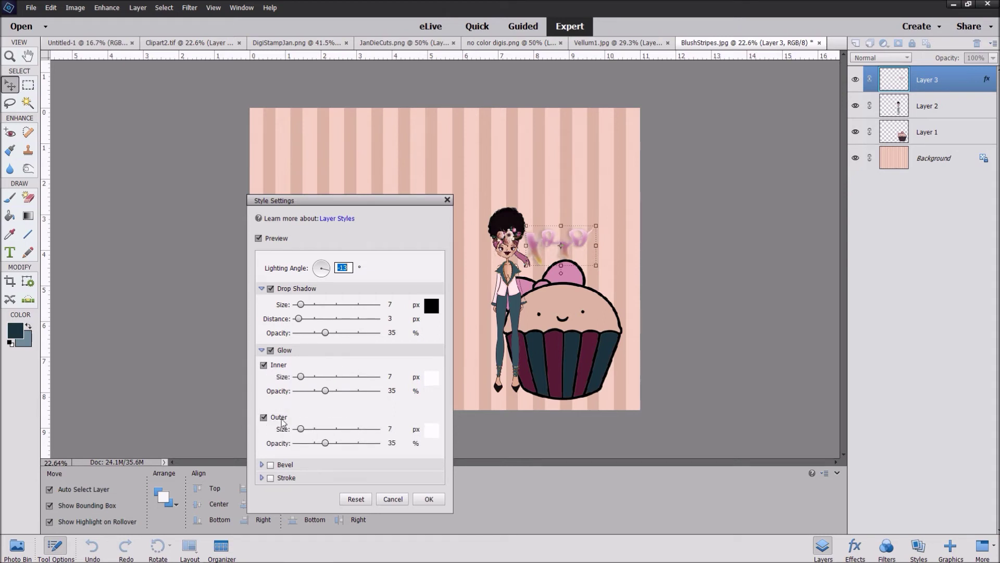
{"action": "left_click", "coordinate": [270, 350]}
{"action": "left_click_drag", "start_coordinate": [352, 201], "coordinate": [346, 124]}
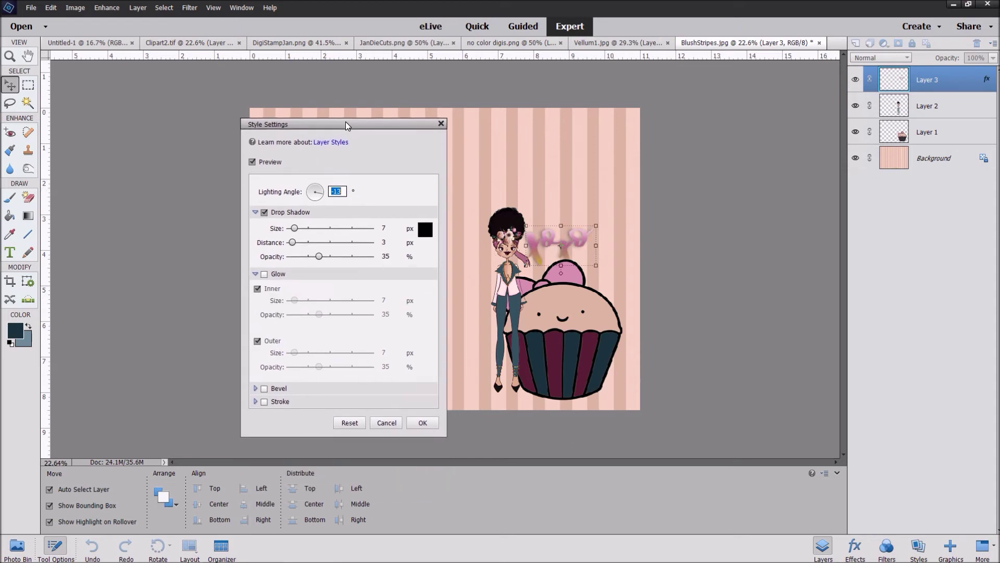
{"action": "left_click", "coordinate": [265, 388]}
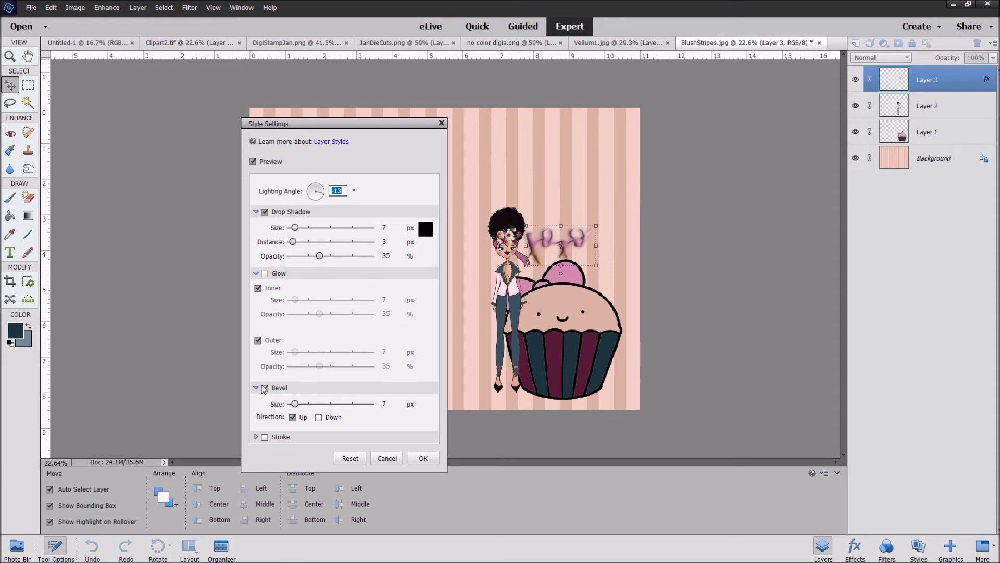
{"action": "left_click", "coordinate": [265, 389]}
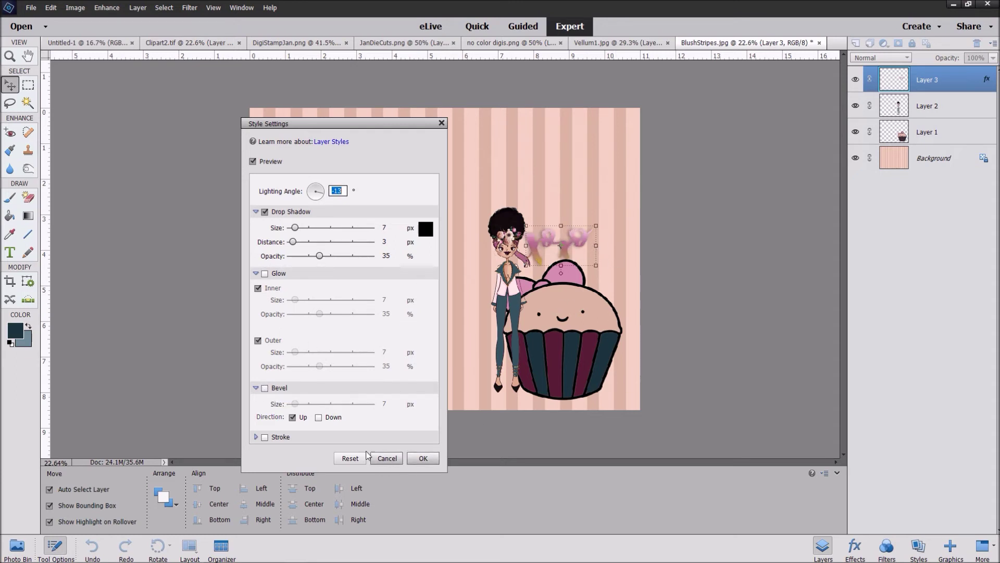
{"action": "left_click", "coordinate": [265, 438]}
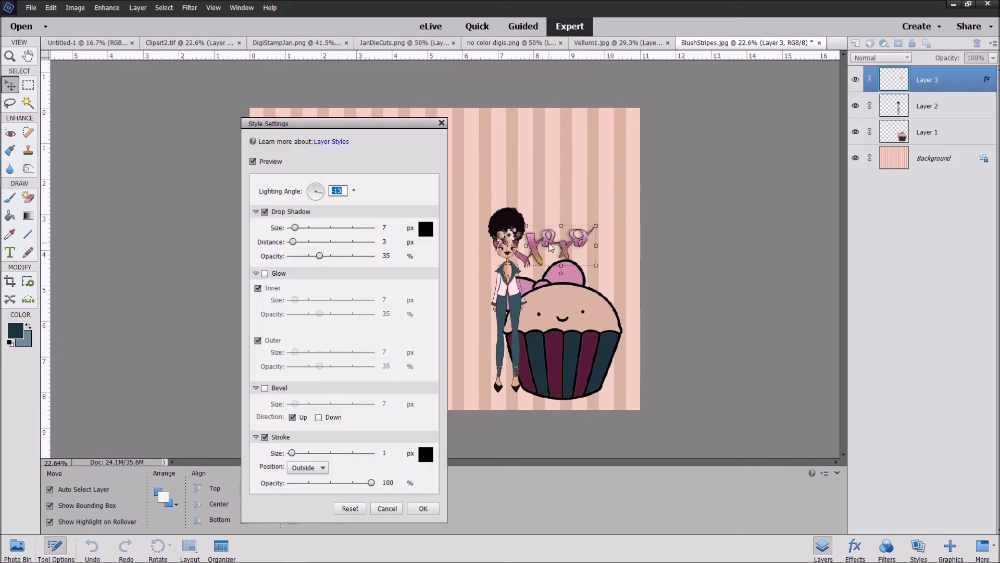
{"action": "left_click", "coordinate": [265, 437]}
{"action": "left_click", "coordinate": [266, 438]}
{"action": "left_click", "coordinate": [266, 438]}
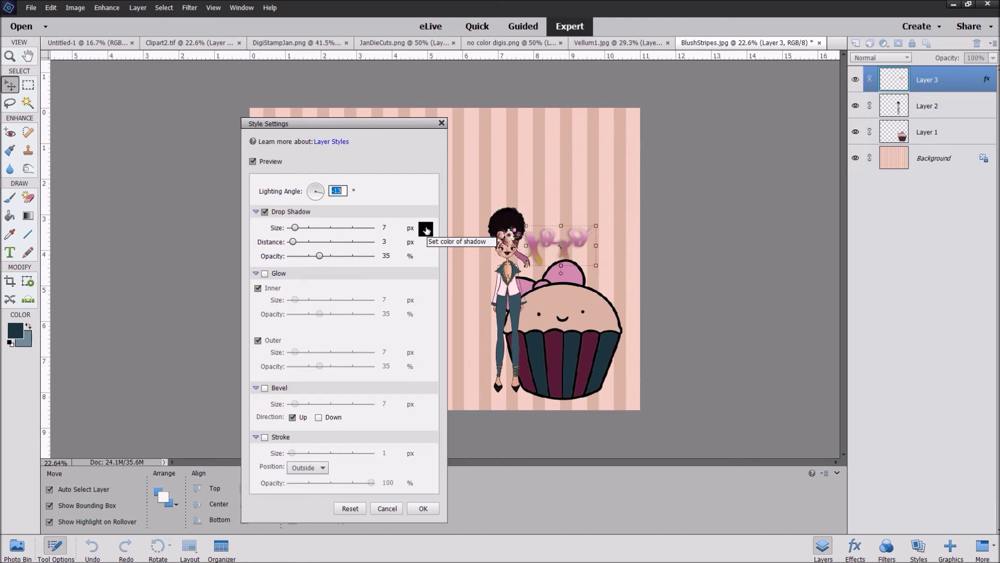
{"action": "left_click", "coordinate": [426, 229]}
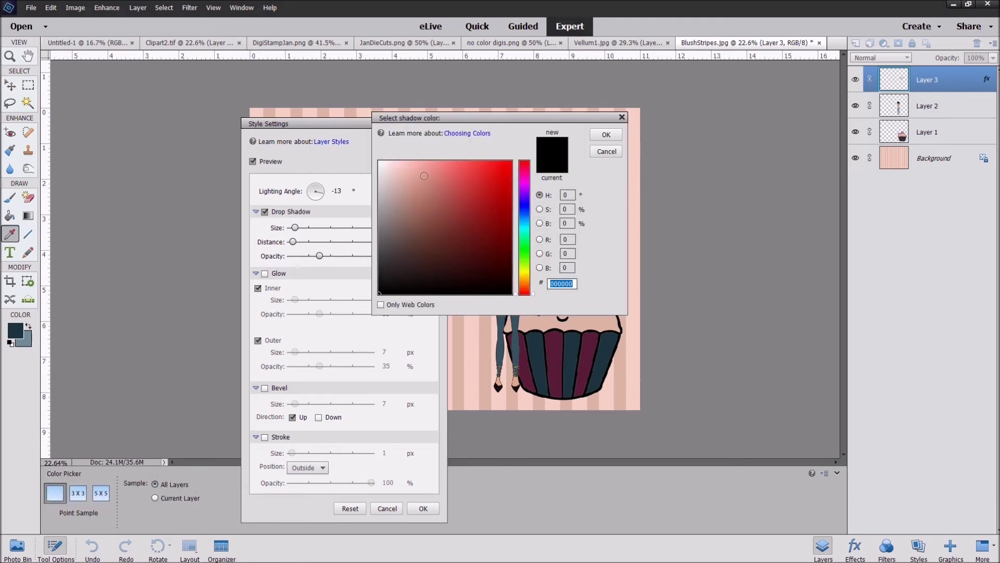
Try dark teal 253d46, then the XOXO's pink as the shadow colour, enlarging the shadow
{"action": "left_click", "coordinate": [19, 332]}
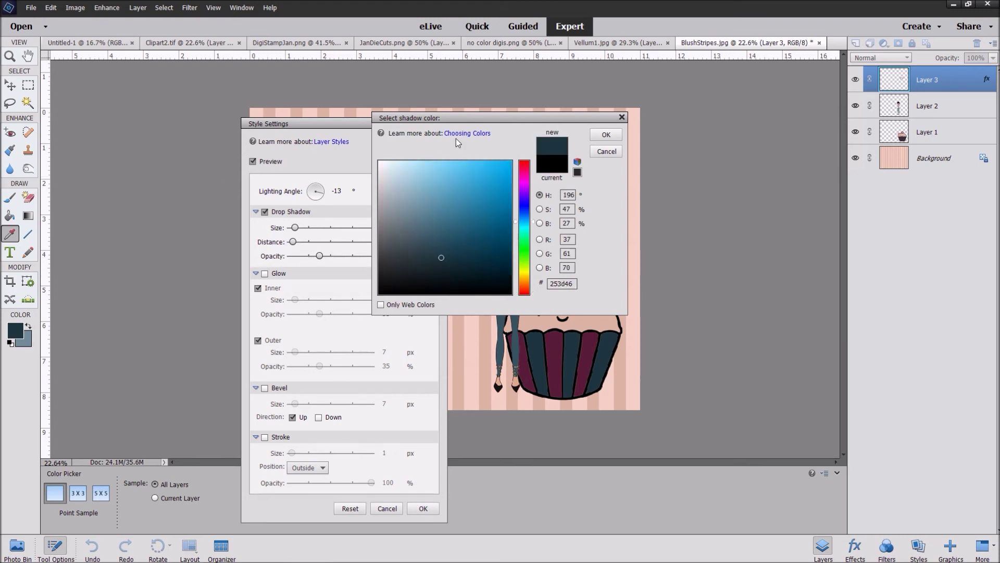
{"action": "left_click", "coordinate": [607, 135]}
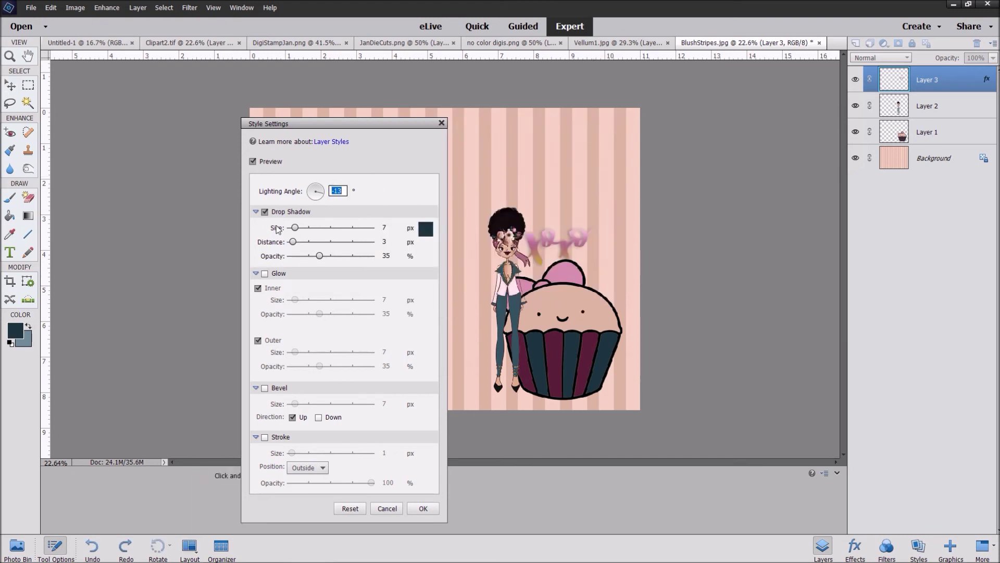
{"action": "mouse_move", "coordinate": [295, 230]}
{"action": "left_mouse_down"}
{"action": "mouse_move", "coordinate": [341, 229]}
{"action": "mouse_move", "coordinate": [312, 232]}
{"action": "left_mouse_up"}
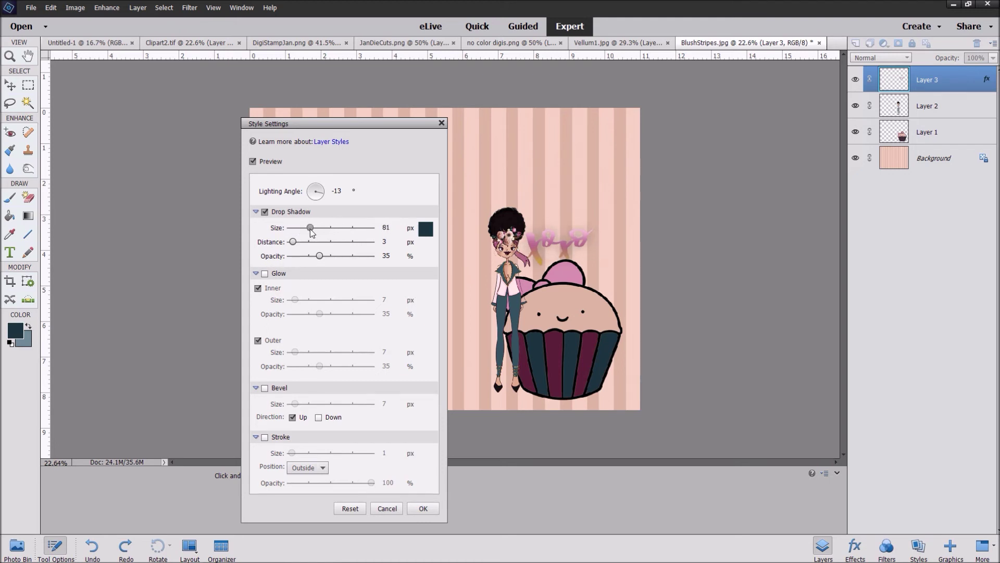
{"action": "left_click", "coordinate": [426, 230]}
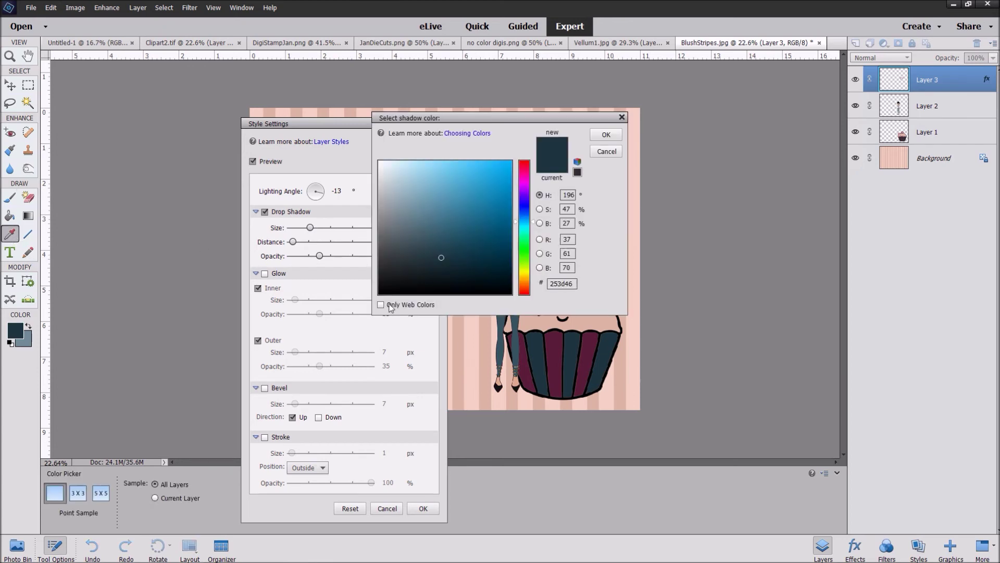
{"action": "left_click_drag", "start_coordinate": [511, 118], "coordinate": [748, 187]}
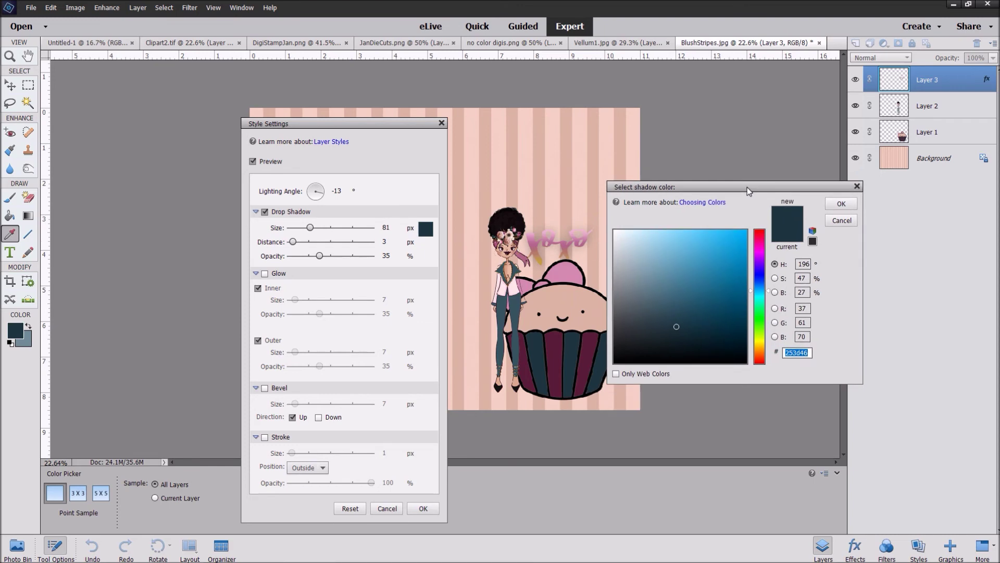
{"action": "left_click", "coordinate": [555, 231]}
{"action": "left_click", "coordinate": [841, 204]}
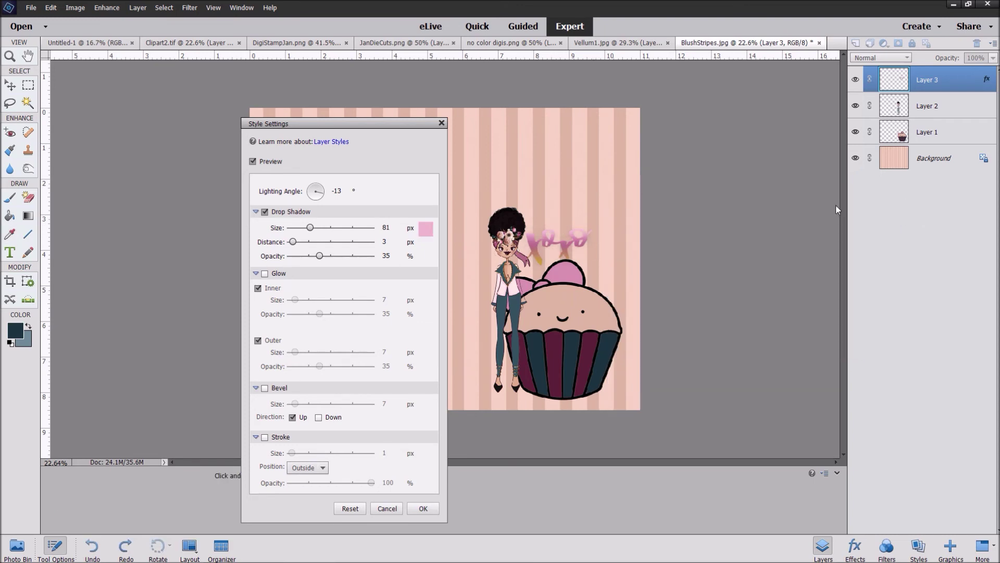
Set the shadow to 40 px size, 1 px distance and 12% opacity, in black
{"action": "left_click_drag", "start_coordinate": [313, 230], "coordinate": [292, 243]}
{"action": "left_click", "coordinate": [324, 255]}
{"action": "left_click_drag", "start_coordinate": [373, 260], "coordinate": [302, 228]}
{"action": "left_click", "coordinate": [425, 230]}
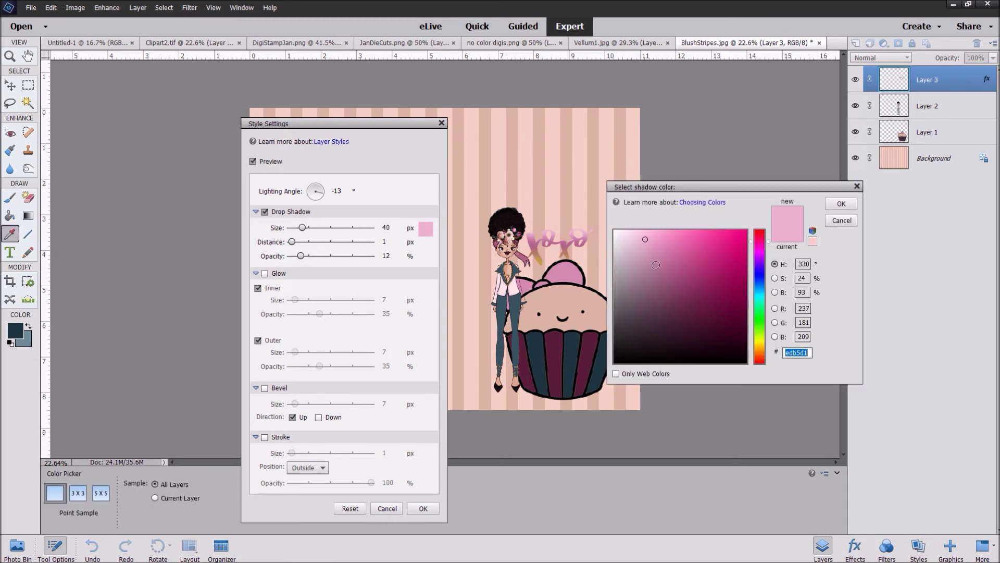
{"action": "left_click", "coordinate": [645, 359]}
Apply the black drop shadow at 83° angle, 0 px size, 10 px distance and 41% opacity
{"action": "left_click", "coordinate": [841, 204]}
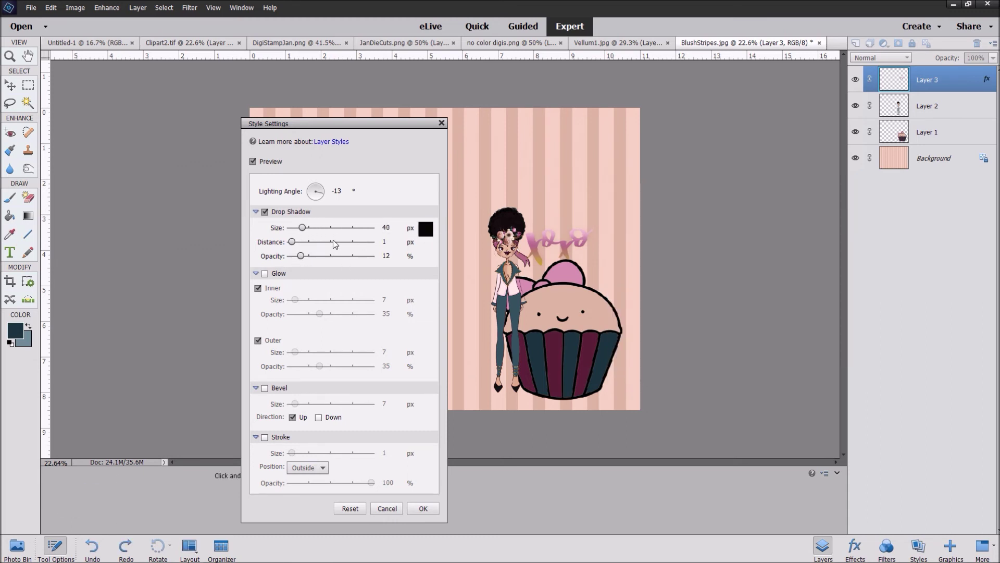
{"action": "left_click", "coordinate": [323, 228]}
{"action": "left_click_drag", "start_coordinate": [323, 229], "coordinate": [316, 180]}
{"action": "left_click", "coordinate": [308, 200]}
{"action": "mouse_move", "coordinate": [292, 242]}
{"action": "left_mouse_down"}
{"action": "mouse_move", "coordinate": [325, 258]}
{"action": "mouse_move", "coordinate": [304, 230]}
{"action": "mouse_move", "coordinate": [291, 231]}
{"action": "left_mouse_up"}
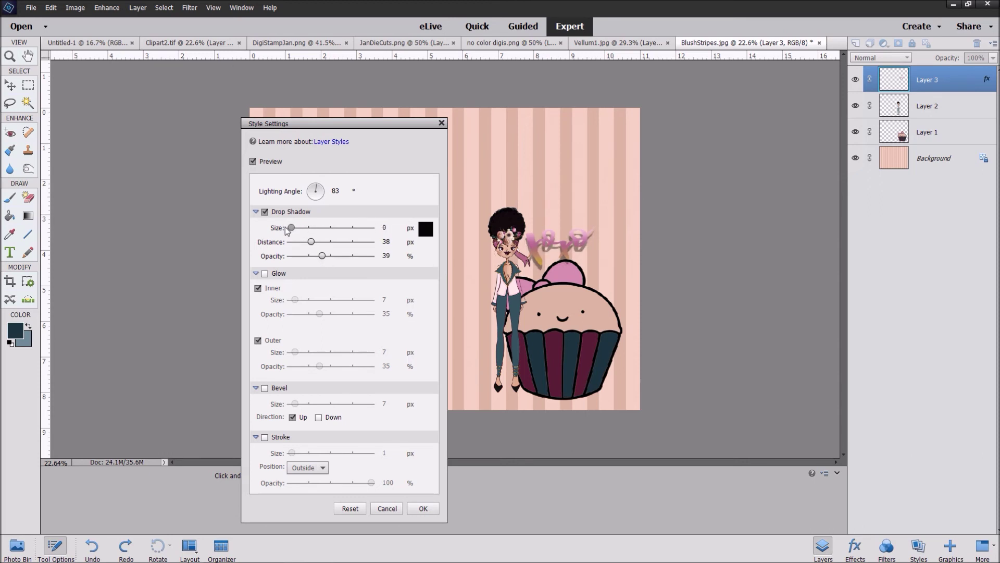
{"action": "mouse_move", "coordinate": [292, 231]}
{"action": "left_mouse_down"}
{"action": "mouse_move", "coordinate": [333, 231]}
{"action": "mouse_move", "coordinate": [296, 231]}
{"action": "left_mouse_up"}
{"action": "left_click_drag", "start_coordinate": [313, 246], "coordinate": [300, 246]}
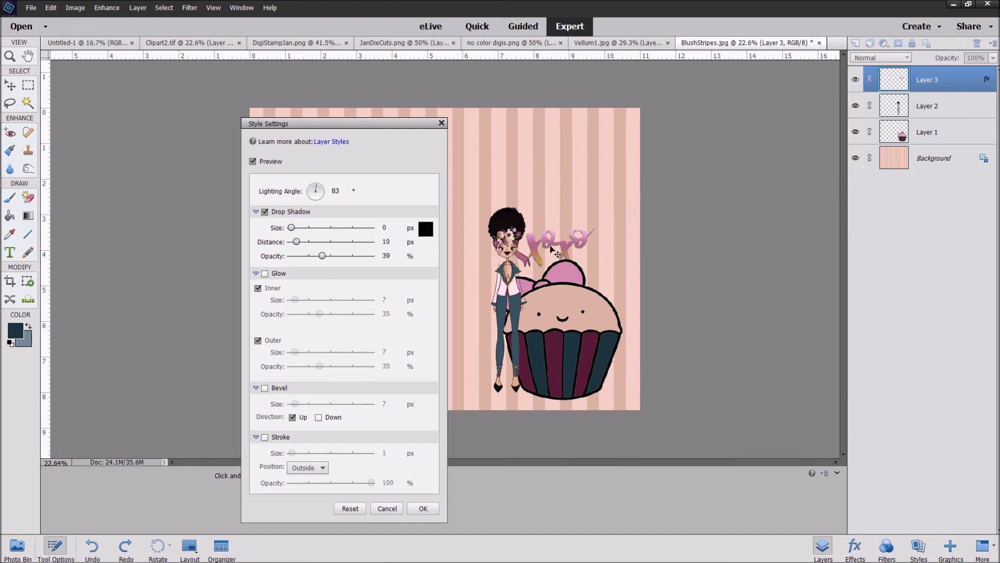
{"action": "mouse_move", "coordinate": [321, 257]}
{"action": "left_mouse_down"}
{"action": "mouse_move", "coordinate": [376, 260]}
{"action": "mouse_move", "coordinate": [294, 261]}
{"action": "mouse_move", "coordinate": [336, 257]}
{"action": "mouse_move", "coordinate": [326, 261]}
{"action": "left_mouse_up"}
{"action": "left_click", "coordinate": [423, 508]}
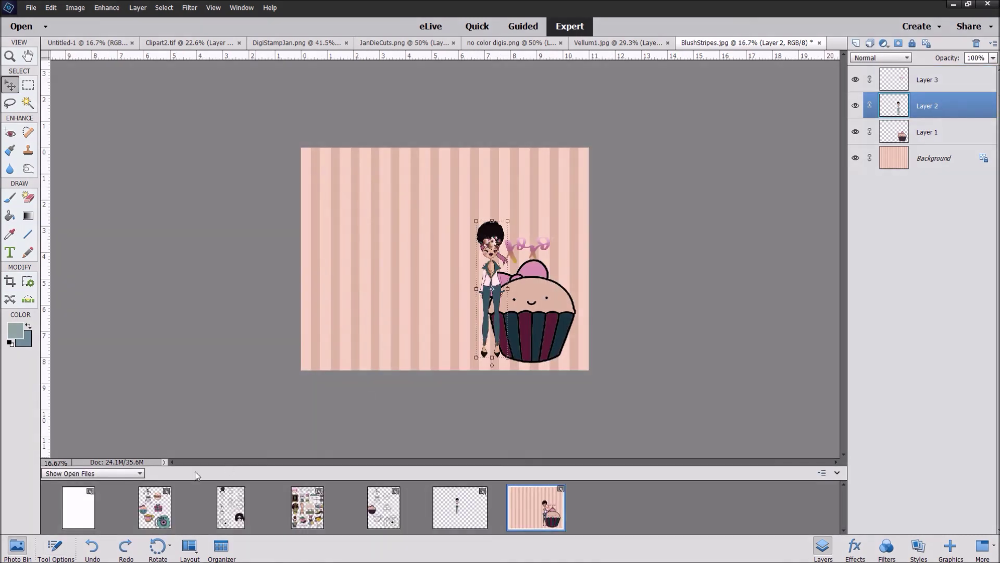
Drag the girl and the cupcake from the striped cover onto Untitled-1, then switch to Clipart2
{"action": "left_click", "coordinate": [86, 503]}
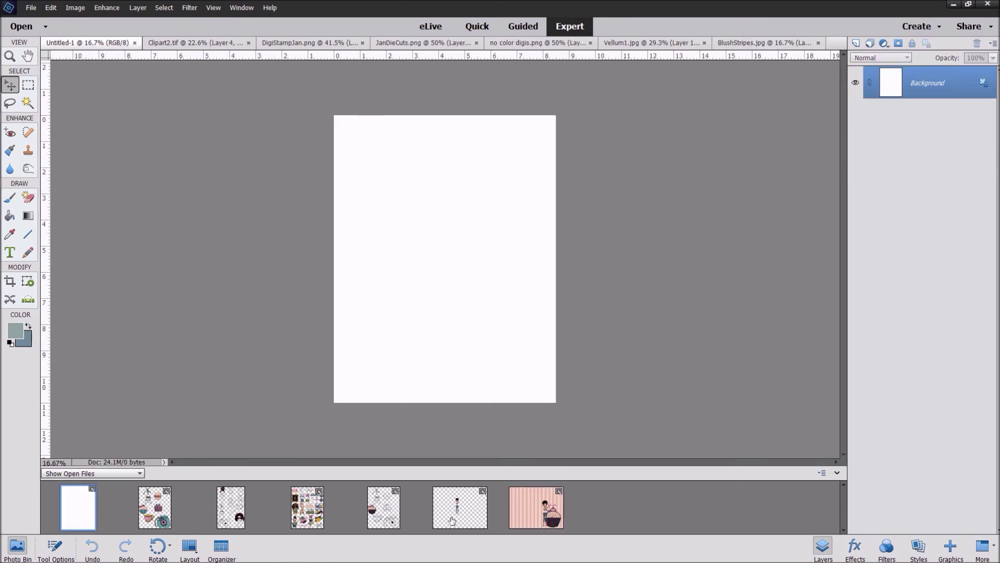
{"action": "left_click", "coordinate": [552, 523]}
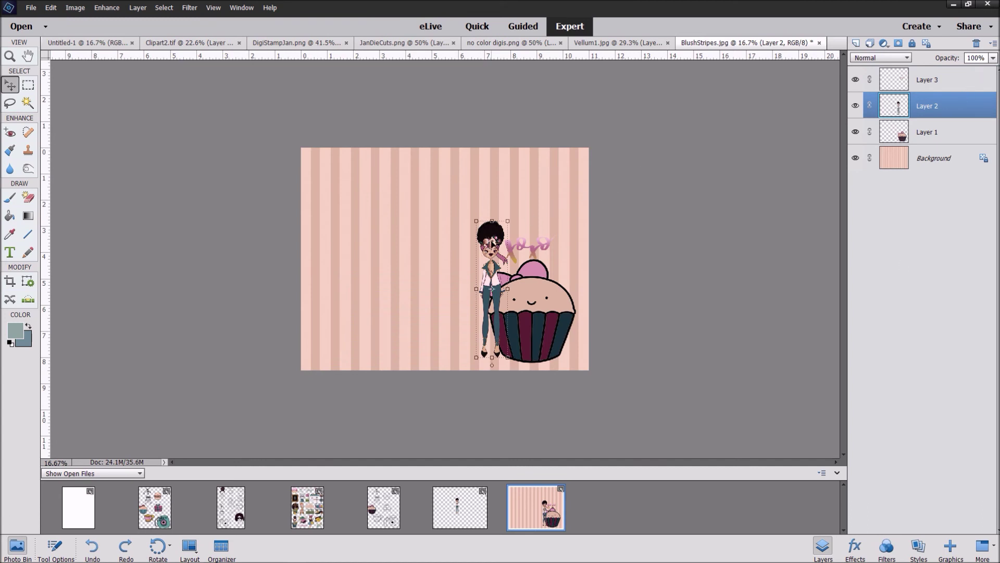
{"action": "left_click_drag", "start_coordinate": [494, 239], "coordinate": [78, 508]}
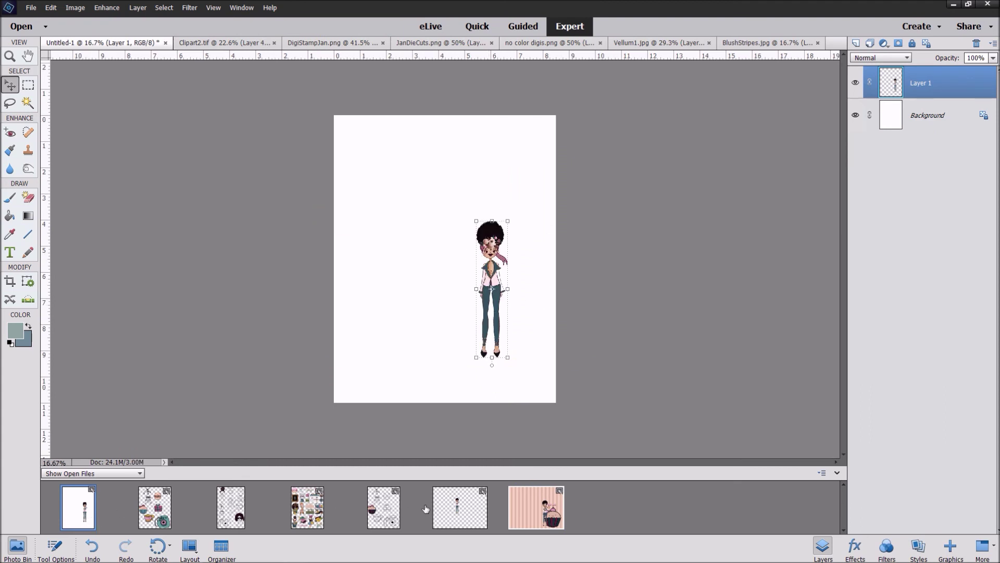
{"action": "left_click", "coordinate": [538, 507]}
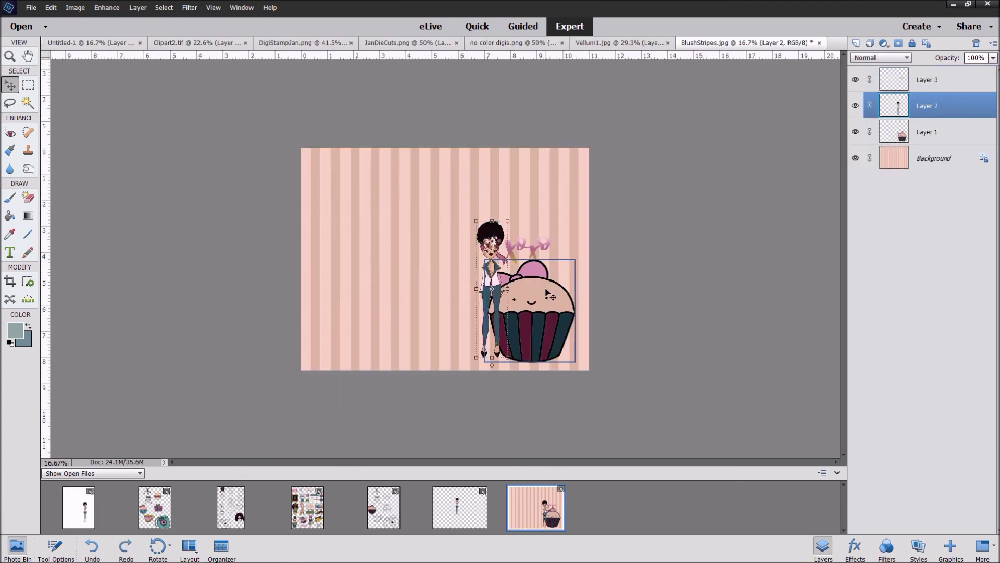
{"action": "left_click_drag", "start_coordinate": [563, 289], "coordinate": [78, 504]}
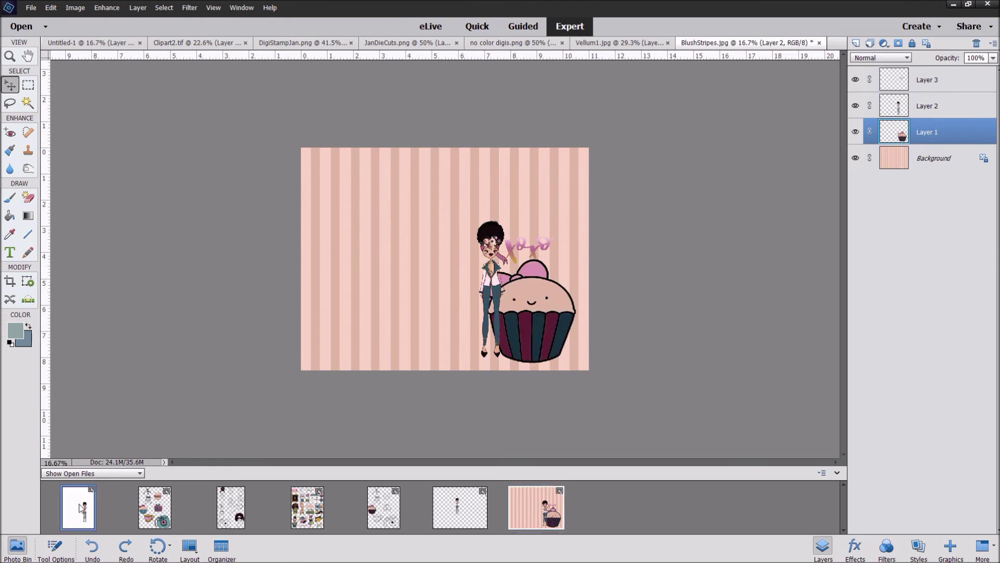
{"action": "left_click", "coordinate": [156, 508]}
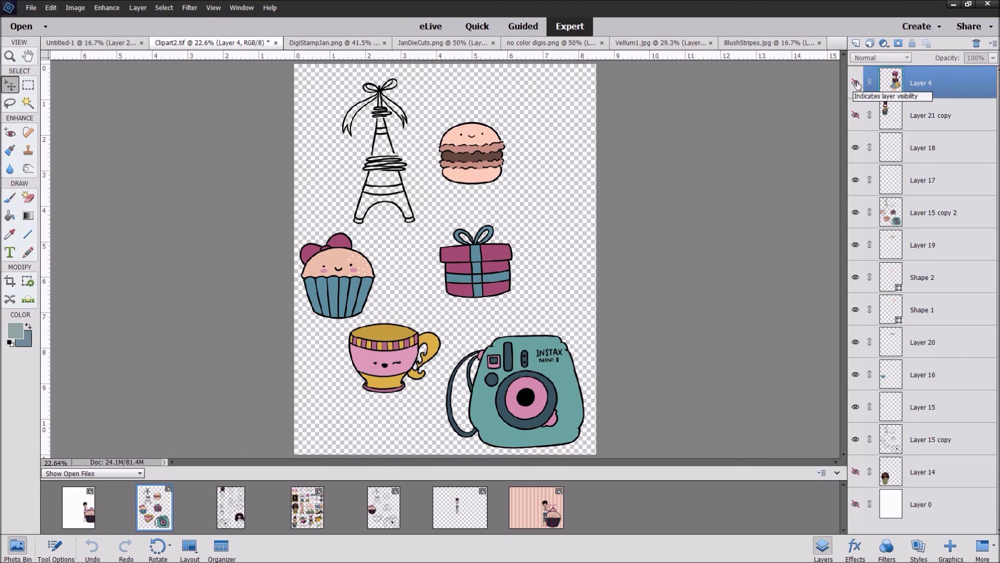
Show the shopping girl, copy her onto Untitled-1, then shrink her and place her at the left
{"action": "left_click", "coordinate": [856, 83]}
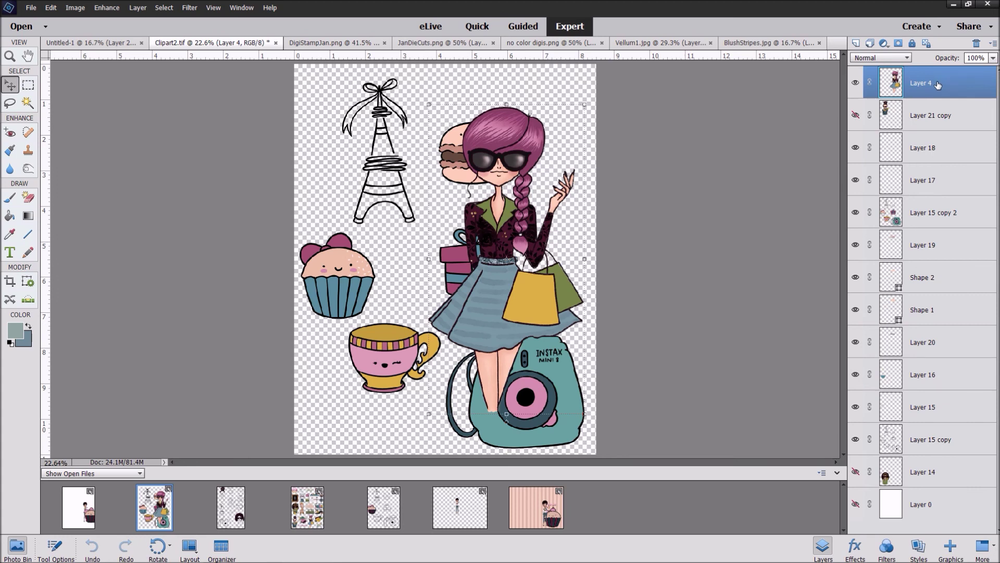
{"action": "left_click_drag", "start_coordinate": [938, 85], "coordinate": [938, 151]}
{"action": "left_click_drag", "start_coordinate": [534, 139], "coordinate": [79, 506]}
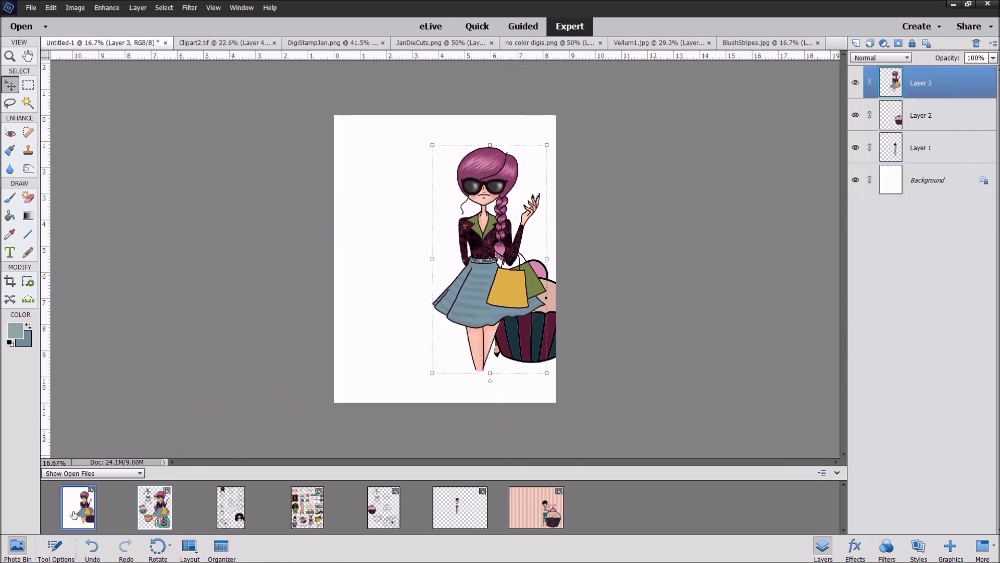
{"action": "left_click_drag", "start_coordinate": [508, 171], "coordinate": [406, 170]}
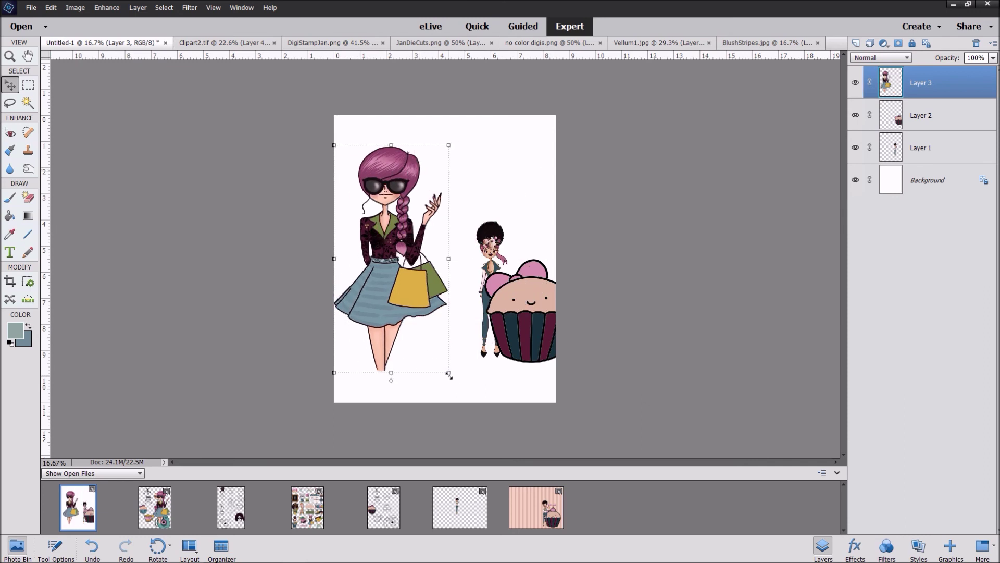
{"action": "left_click_drag", "start_coordinate": [448, 373], "coordinate": [402, 281]}
{"action": "left_click_drag", "start_coordinate": [353, 224], "coordinate": [378, 332]}
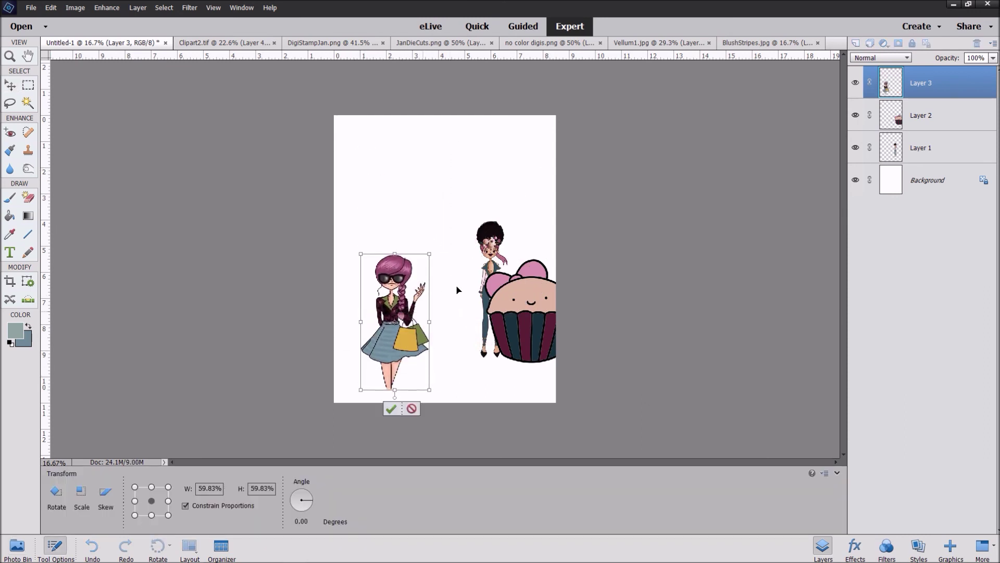
{"action": "left_click", "coordinate": [391, 408]}
Scale the first girl to 72% and the cupcake to about two thirds, arranging them beside her
{"action": "left_click_drag", "start_coordinate": [497, 238], "coordinate": [455, 183]}
{"action": "left_click_drag", "start_coordinate": [461, 306], "coordinate": [452, 266]}
{"action": "left_click", "coordinate": [414, 285]}
{"action": "left_click_drag", "start_coordinate": [521, 323], "coordinate": [428, 323]}
{"action": "left_click_drag", "start_coordinate": [517, 379], "coordinate": [480, 339]}
{"action": "left_click_drag", "start_coordinate": [449, 302], "coordinate": [487, 311]}
{"action": "left_click", "coordinate": [468, 354]}
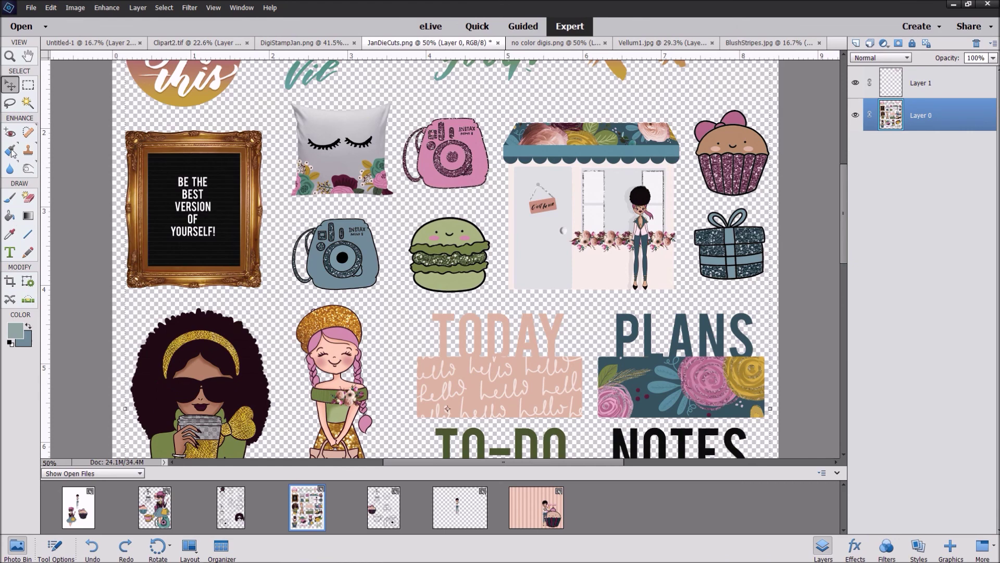
Lasso the beret girl in JanDieCuts and copy her onto a new layer with Layer Via Copy
{"action": "left_click", "coordinate": [10, 103]}
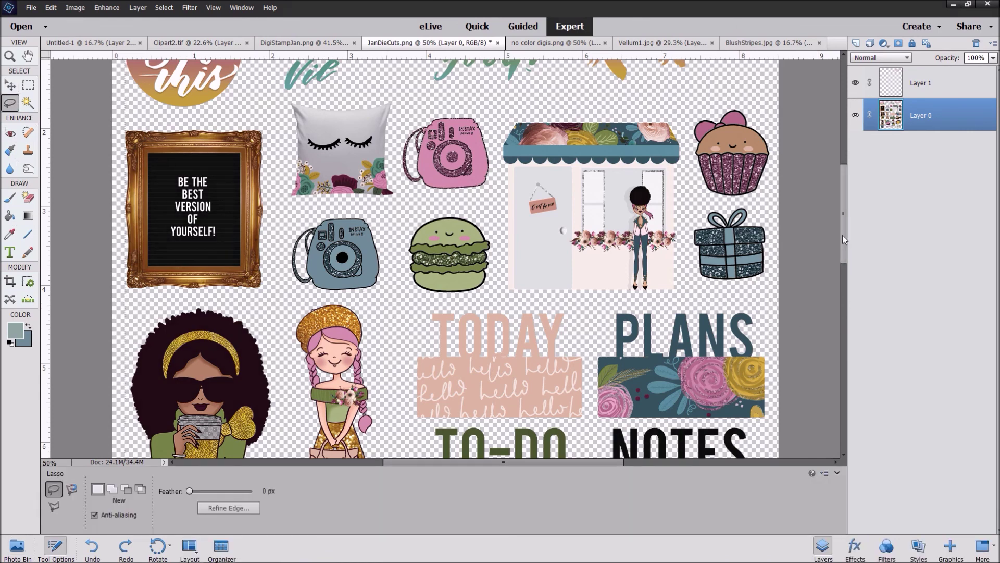
{"action": "scroll", "coordinate": [843, 236], "scroll_direction": "up", "scroll_amount": 1}
{"action": "scroll", "coordinate": [847, 260], "scroll_direction": "down", "scroll_amount": 3}
{"action": "mouse_move", "coordinate": [376, 207]}
{"action": "left_mouse_down"}
{"action": "mouse_move", "coordinate": [327, 195]}
{"action": "mouse_move", "coordinate": [294, 206]}
{"action": "mouse_move", "coordinate": [290, 380]}
{"action": "mouse_move", "coordinate": [280, 413]}
{"action": "mouse_move", "coordinate": [293, 454]}
{"action": "mouse_move", "coordinate": [368, 458]}
{"action": "mouse_move", "coordinate": [390, 433]}
{"action": "mouse_move", "coordinate": [376, 208]}
{"action": "left_mouse_up"}
{"action": "right_click", "coordinate": [340, 240]}
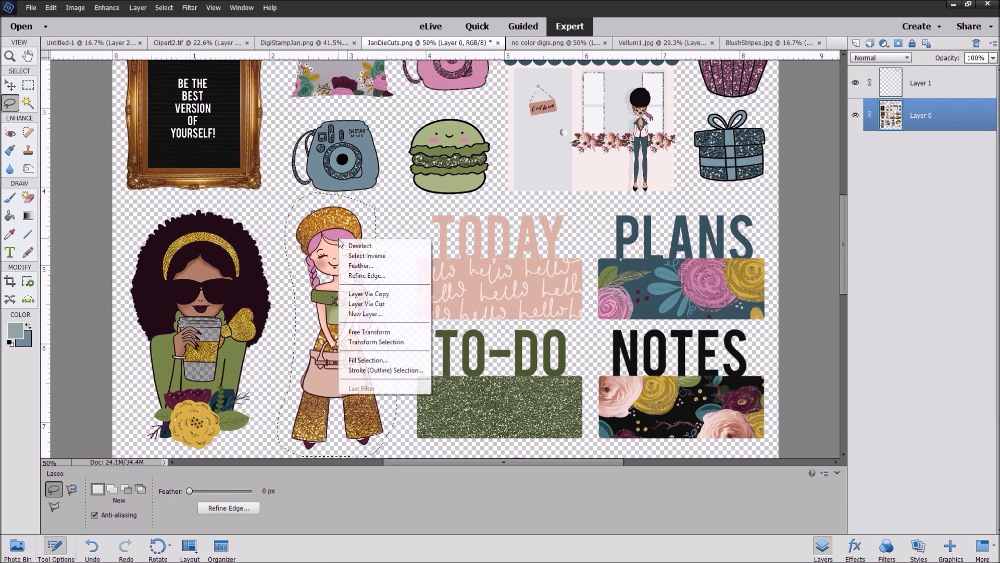
{"action": "left_click", "coordinate": [369, 294]}
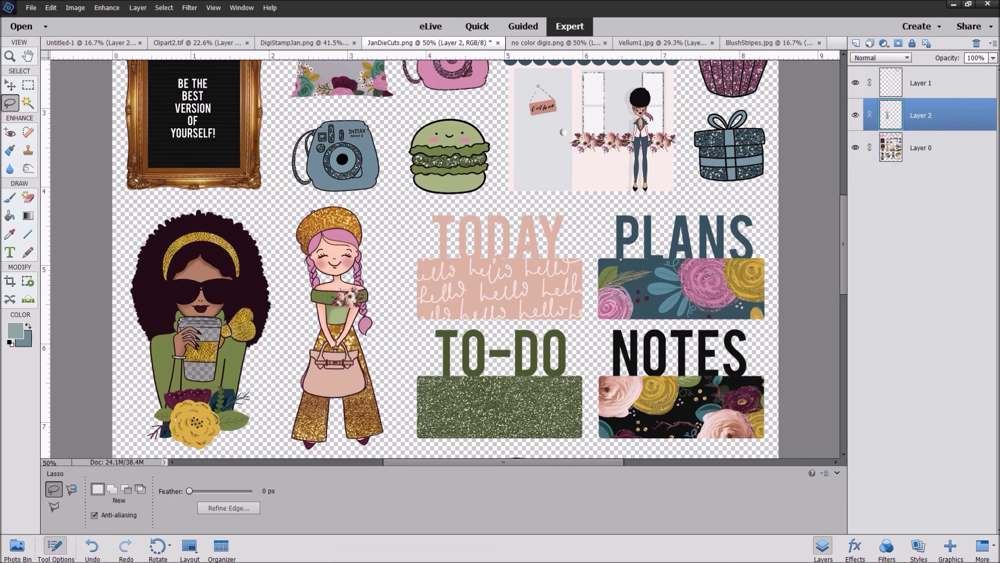
Drag the beret girl layer onto the Untitled-1 white sheet and position her at upper right
{"action": "left_click", "coordinate": [30, 548]}
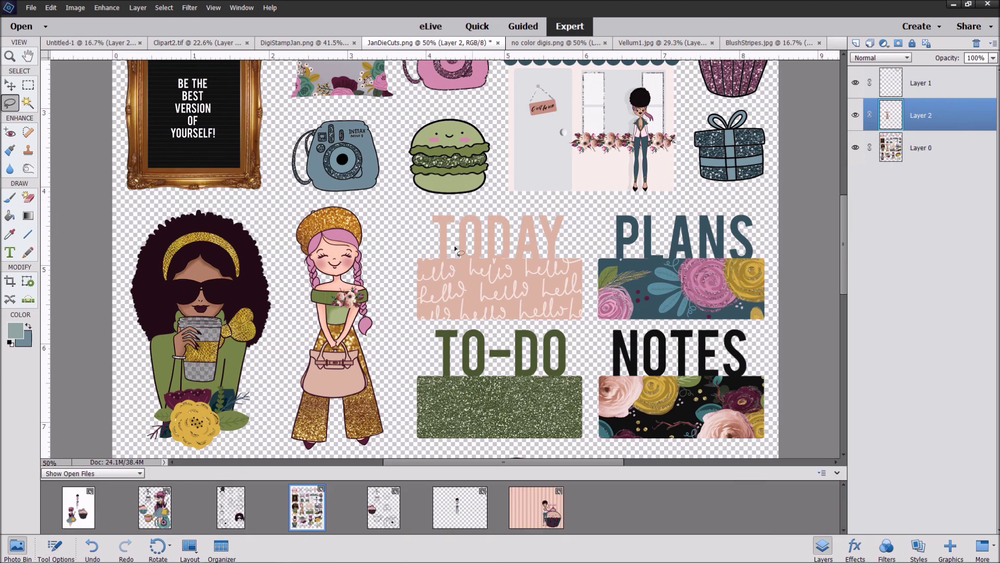
{"action": "left_click", "coordinate": [12, 86]}
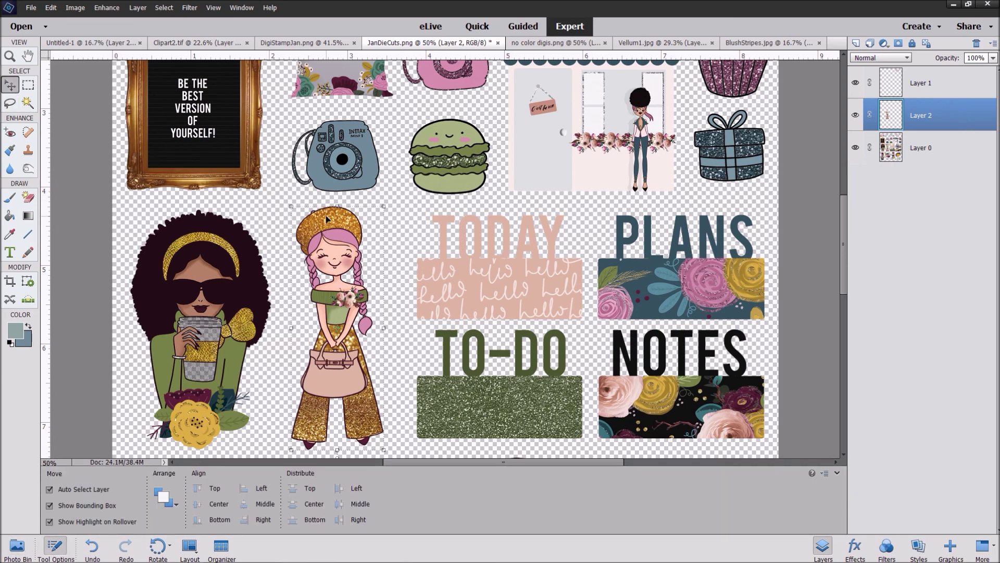
{"action": "left_click", "coordinate": [17, 547]}
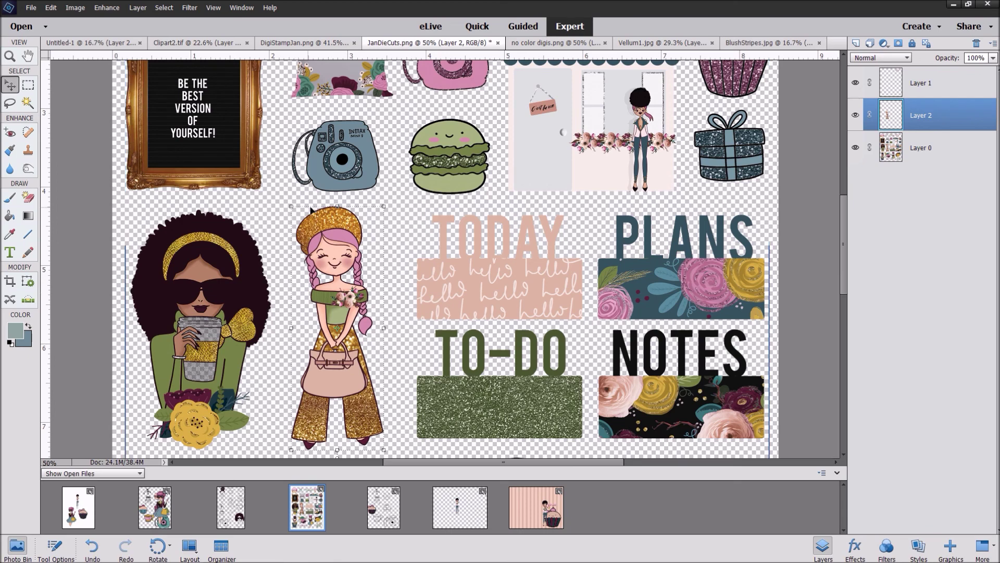
{"action": "left_click_drag", "start_coordinate": [339, 224], "coordinate": [161, 447]}
{"action": "left_click_drag", "start_coordinate": [99, 506], "coordinate": [78, 507]}
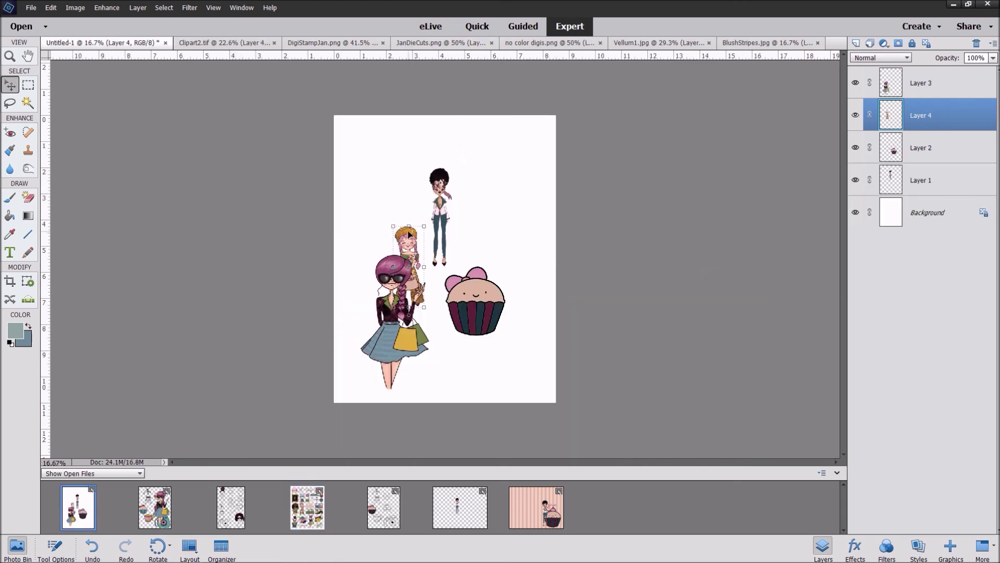
{"action": "left_click_drag", "start_coordinate": [409, 237], "coordinate": [504, 167]}
Select the white Background layer in Untitled-1
{"action": "left_click", "coordinate": [430, 429]}
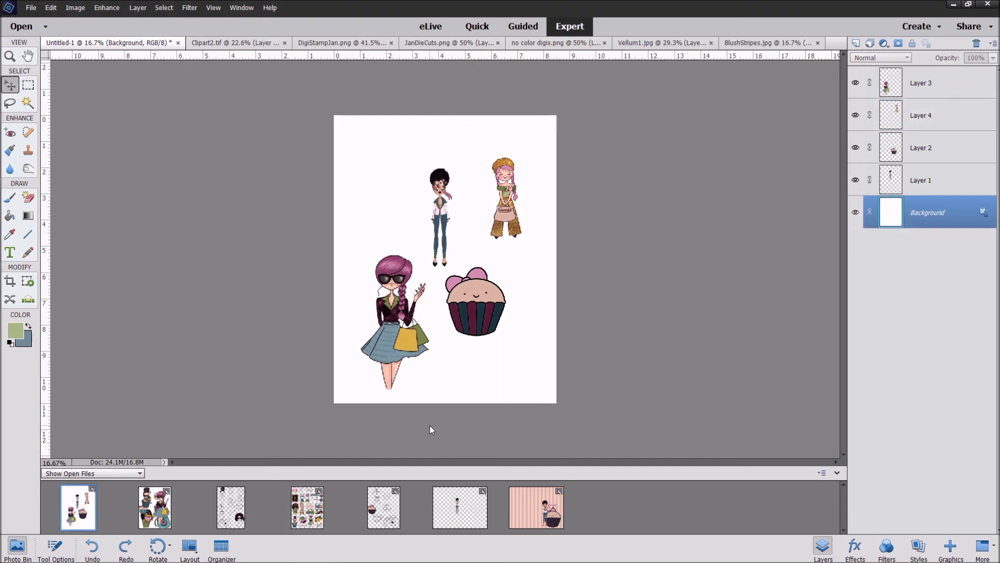